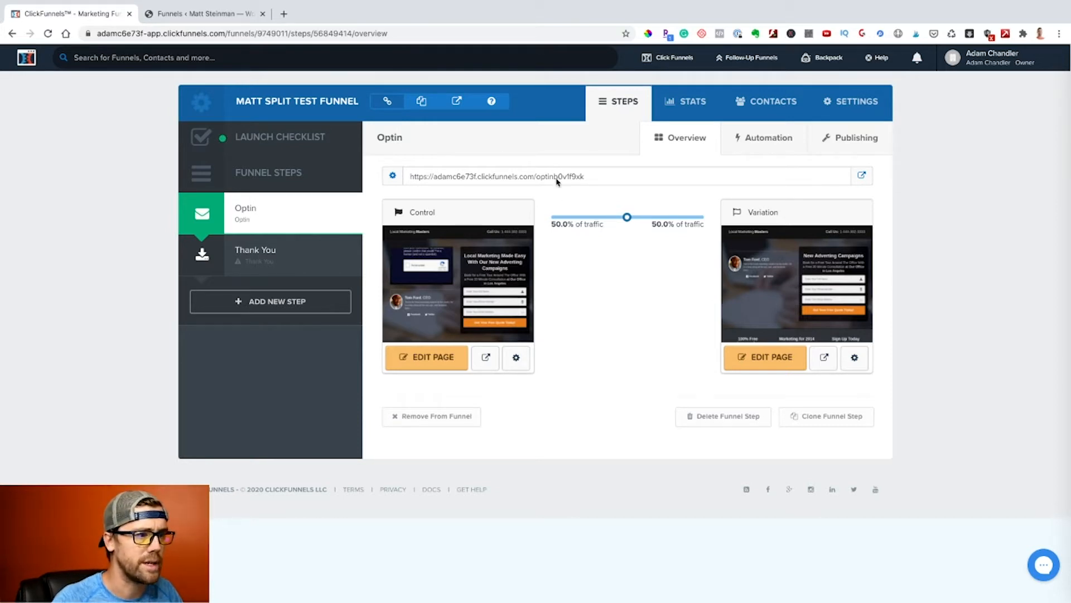
# Step: Preview the Control version of the Optin step in the split test funnel
pyautogui.moveTo(537, 176); pyautogui.dragTo(584, 176)
pyautogui.click(585, 178)
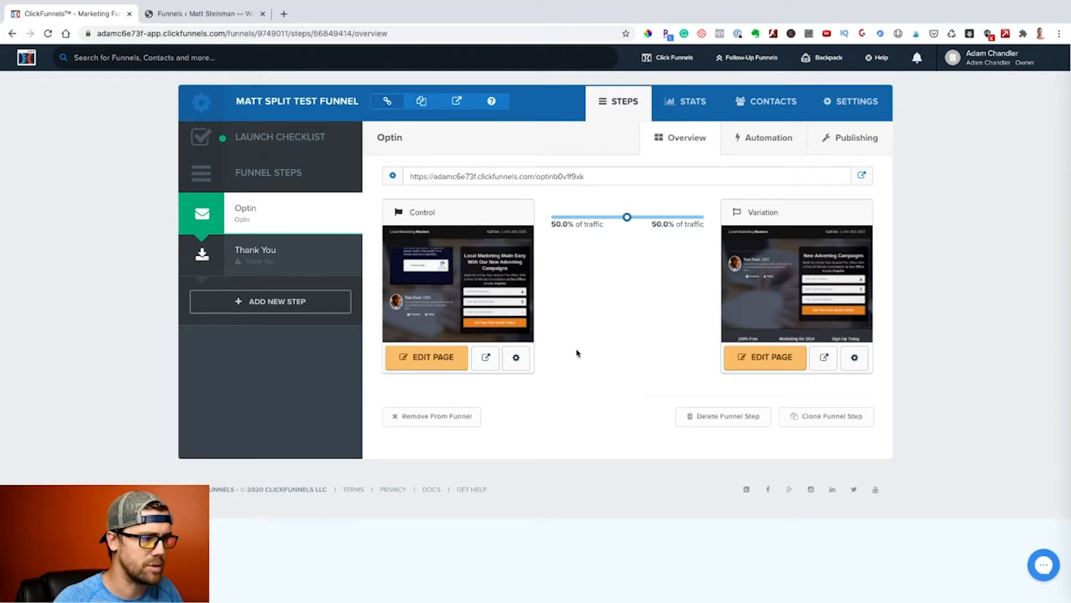
pyautogui.click(485, 360)
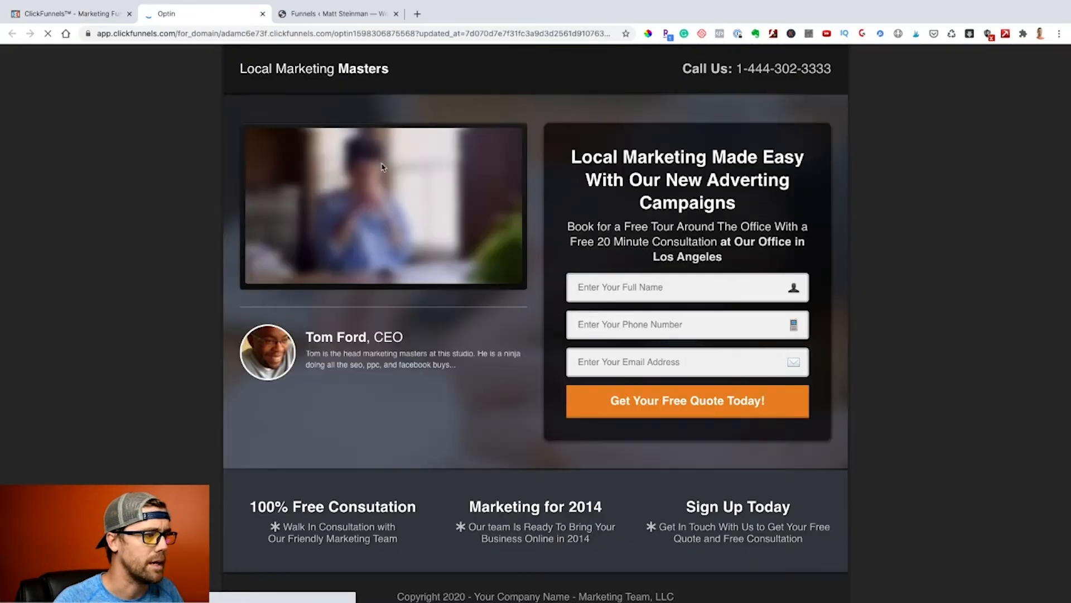
pyautogui.click(246, 33)
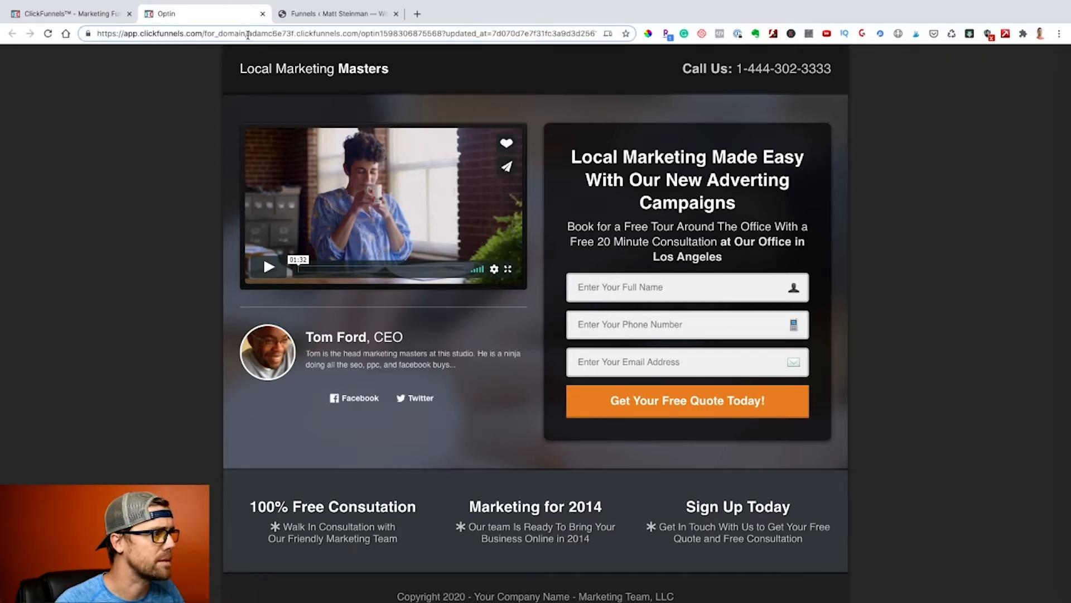
pyautogui.moveTo(247, 34); pyautogui.dragTo(89, 34)
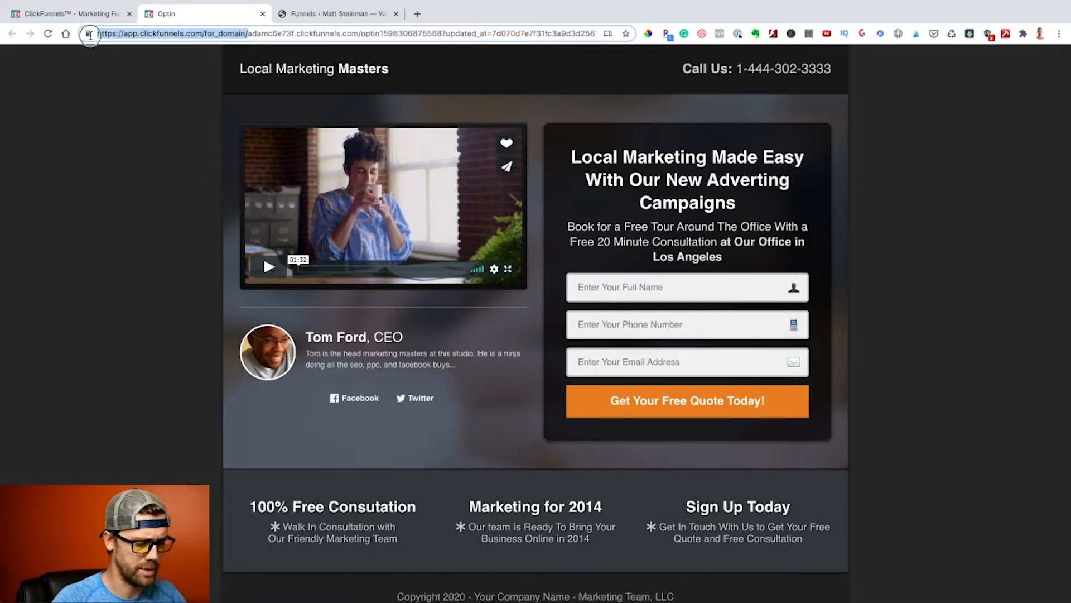
pyautogui.press('BackSpace')
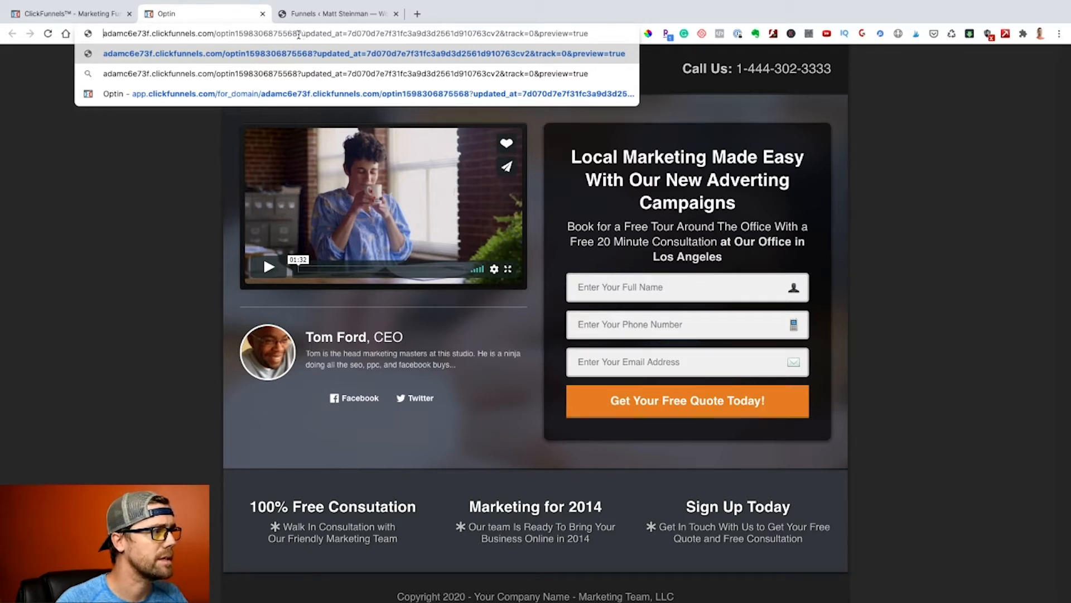
pyautogui.moveTo(297, 34); pyautogui.dragTo(626, 40)
pyautogui.press('BackSpace')
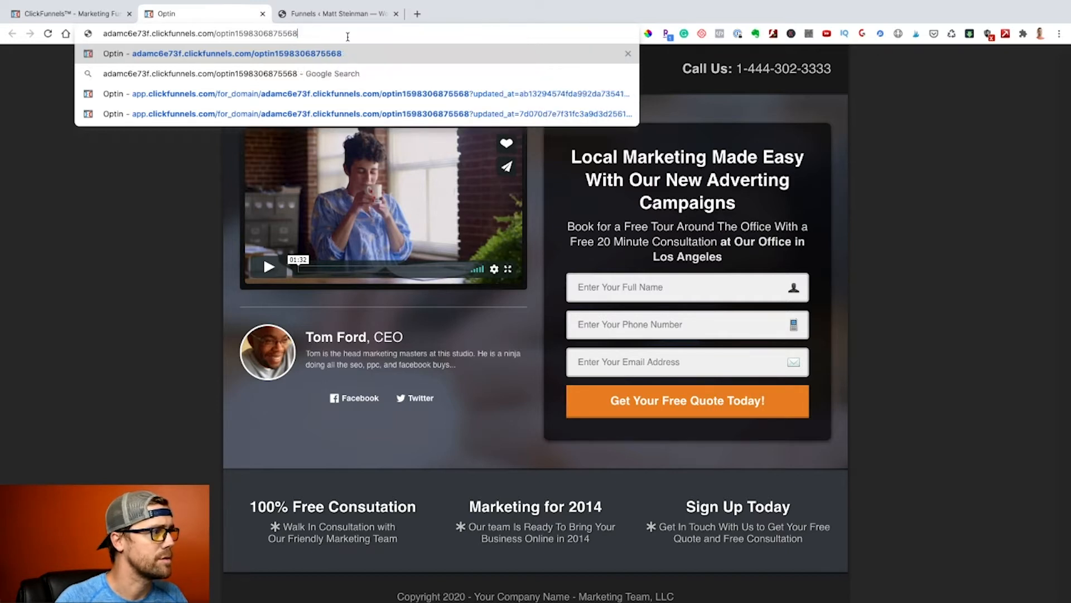
pyautogui.tripleClick(151, 35)
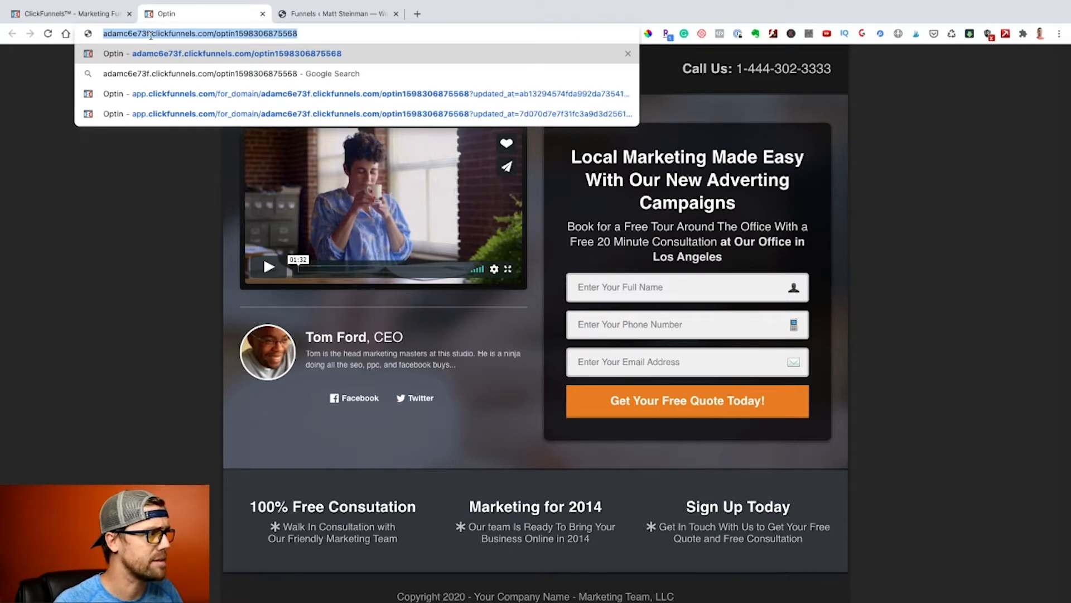
pyautogui.press('Return')
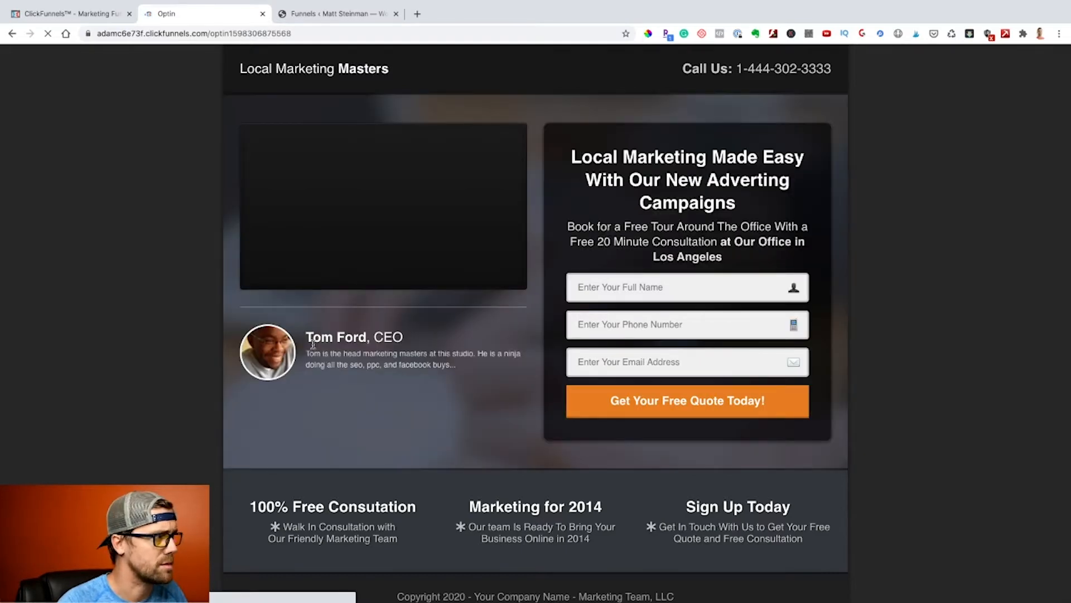
# Step: Switch to the DropFunnels Funnels page, collapse the Split Test funnel and start a new funnel with the Import CF Funnel Page option
pyautogui.click(323, 18)
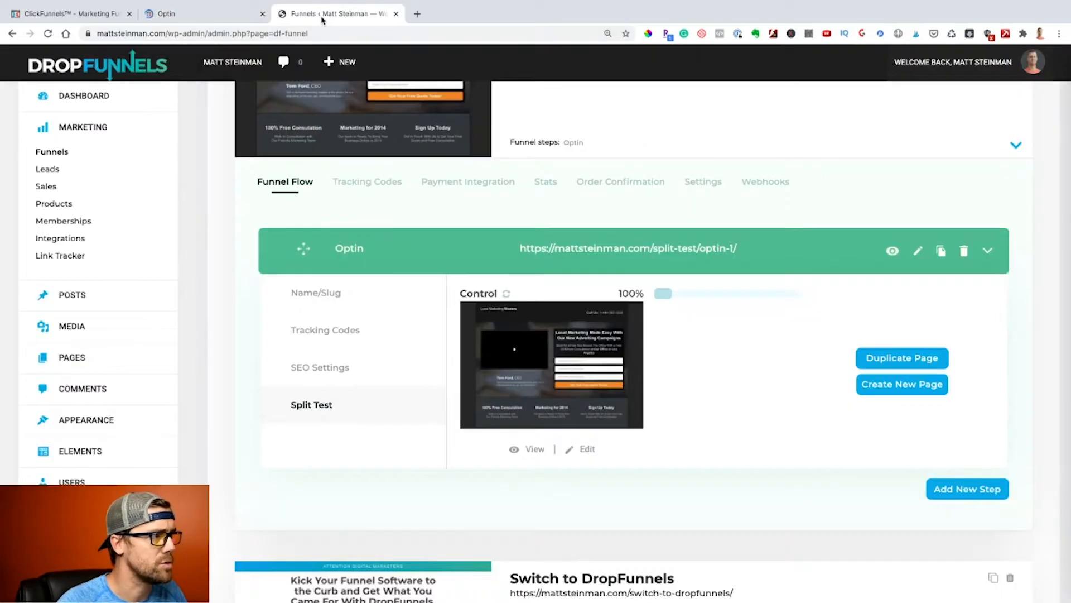
pyautogui.scroll(3, 328, 182)
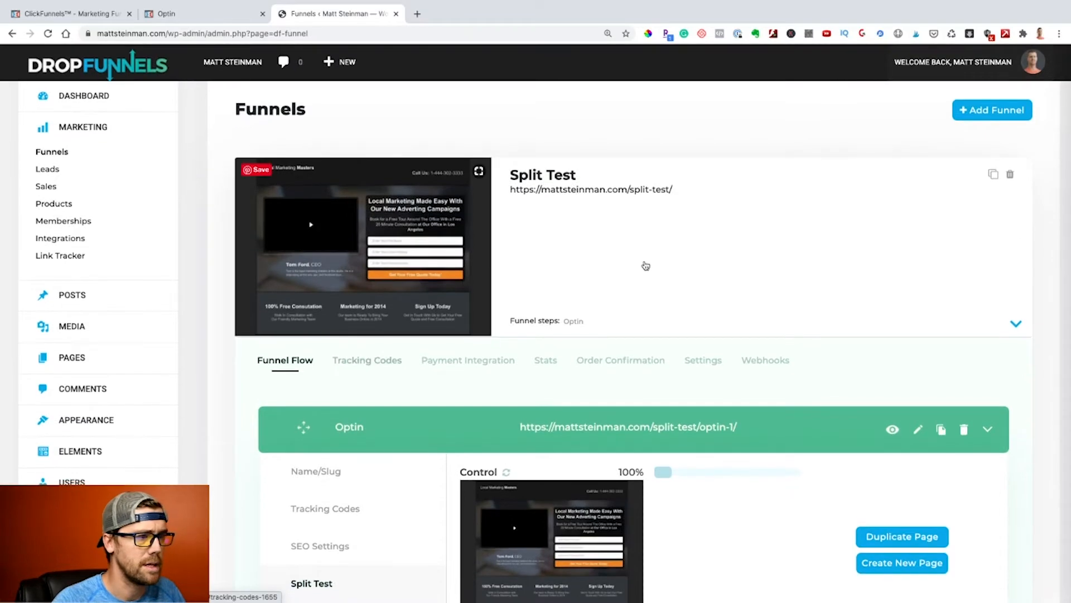
pyautogui.click(646, 265)
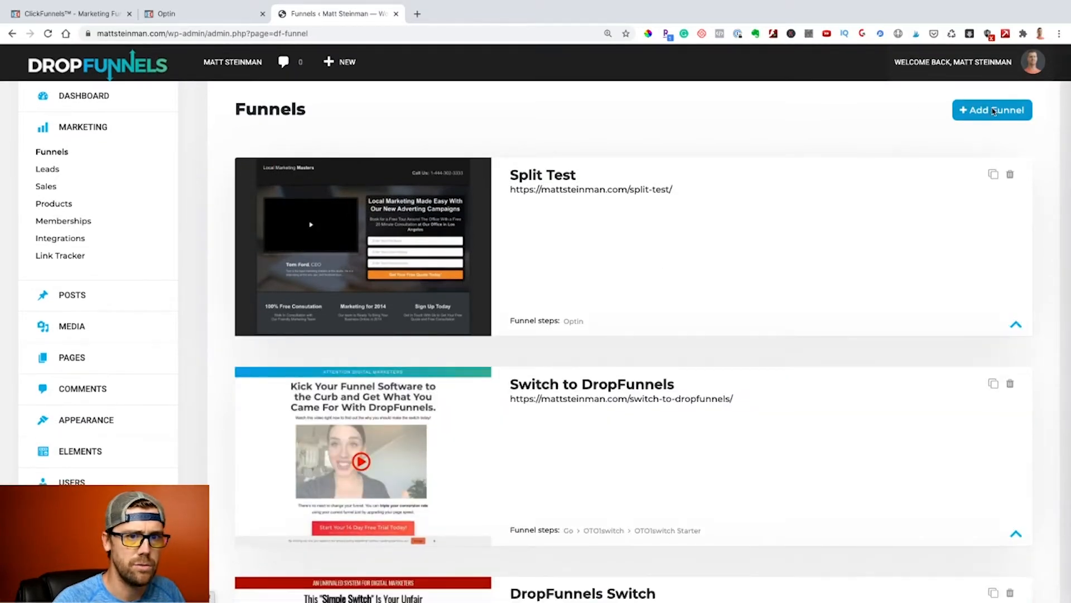
pyautogui.click(994, 111)
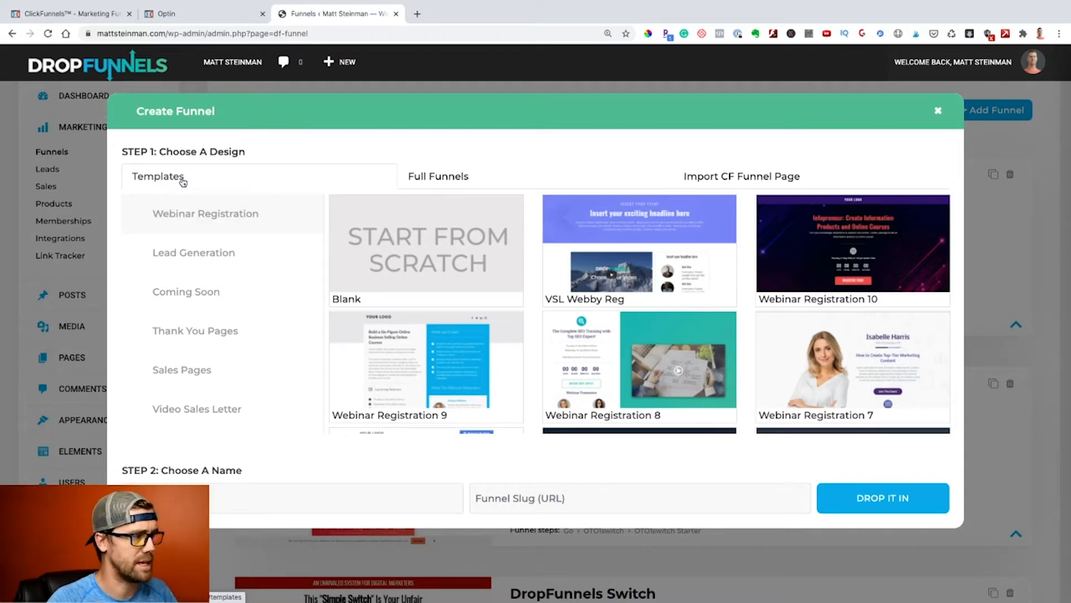
pyautogui.click(446, 170)
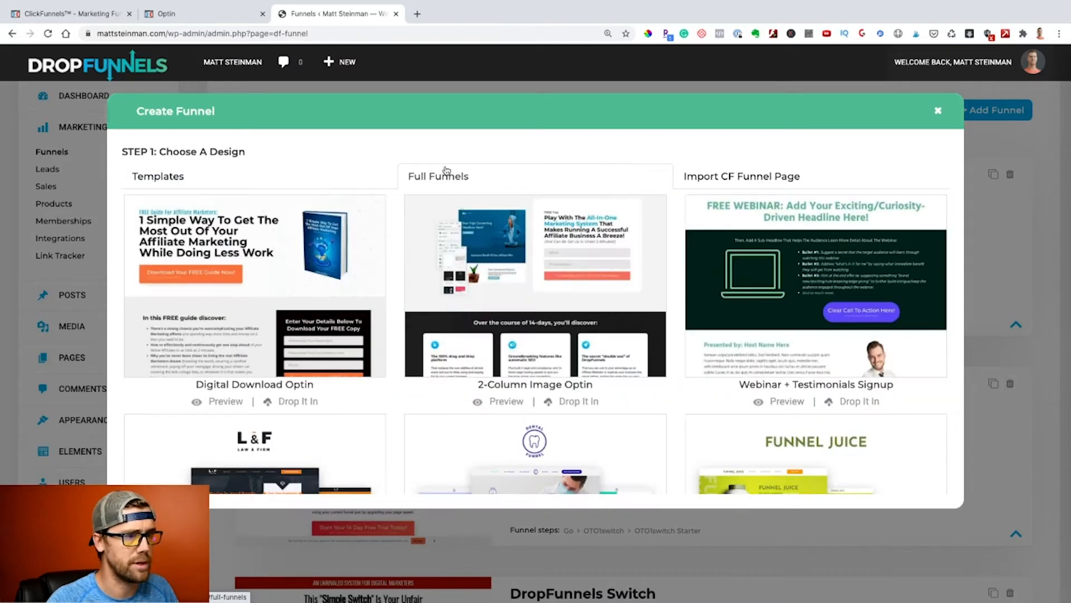
pyautogui.click(747, 173)
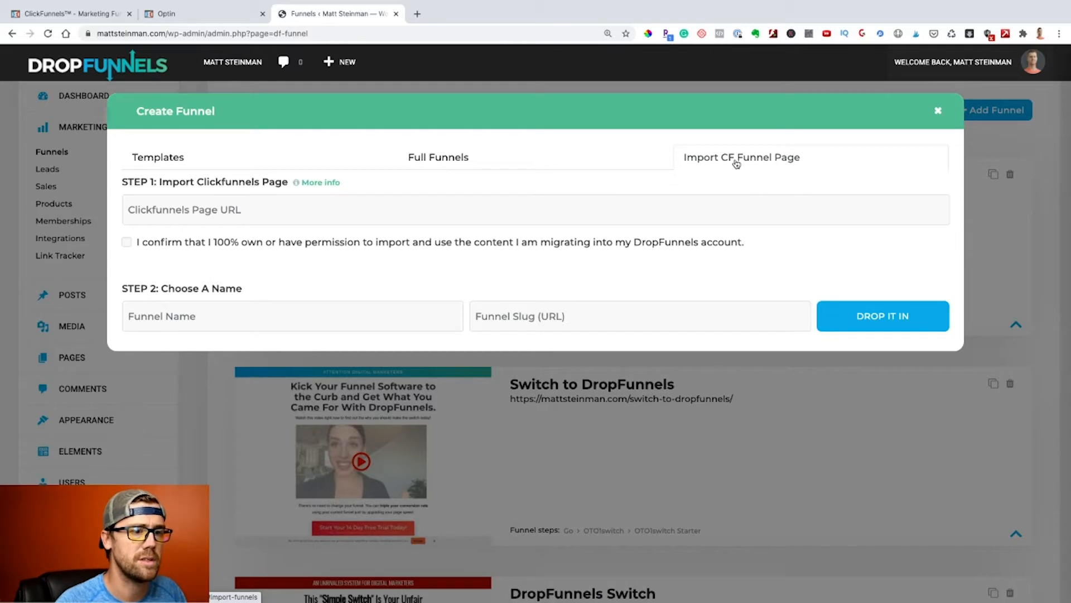
pyautogui.click(319, 210)
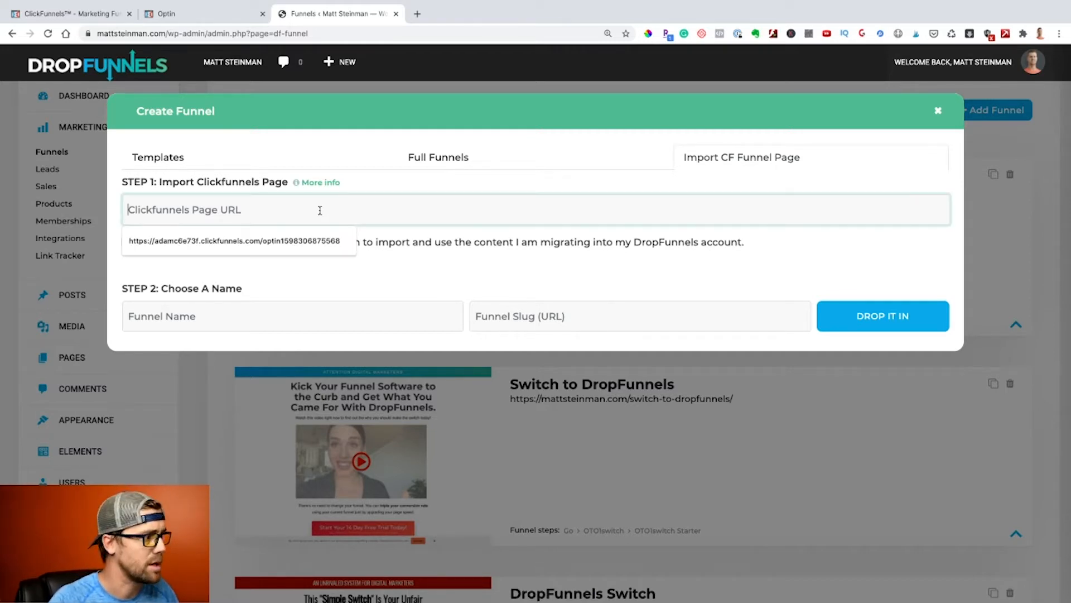
pyautogui.press('Down')
pyautogui.press('Return')
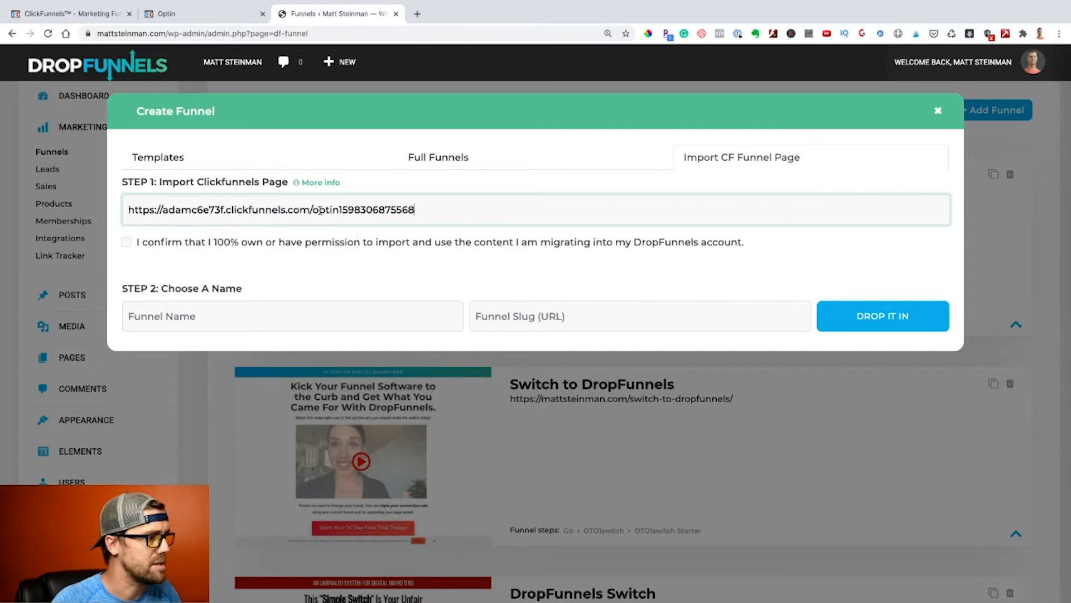
pyautogui.click(260, 243)
# Step: Name the funnel Split Test DEMO with the slug split-test-demo and create it from the imported page
pyautogui.click(216, 316)
pyautogui.write('S')
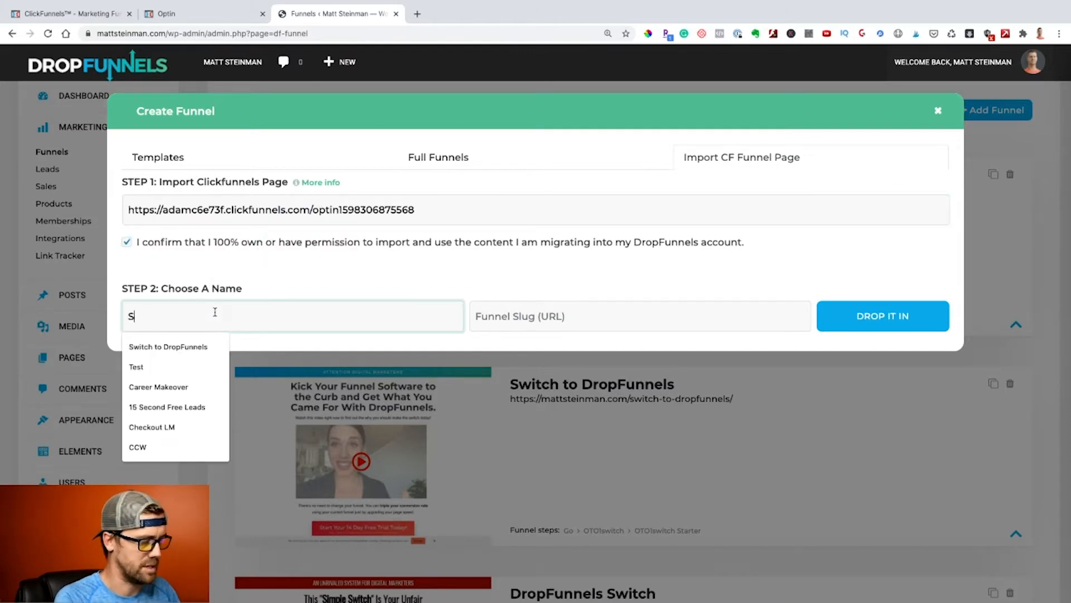
pyautogui.write('plit Test DEMO')
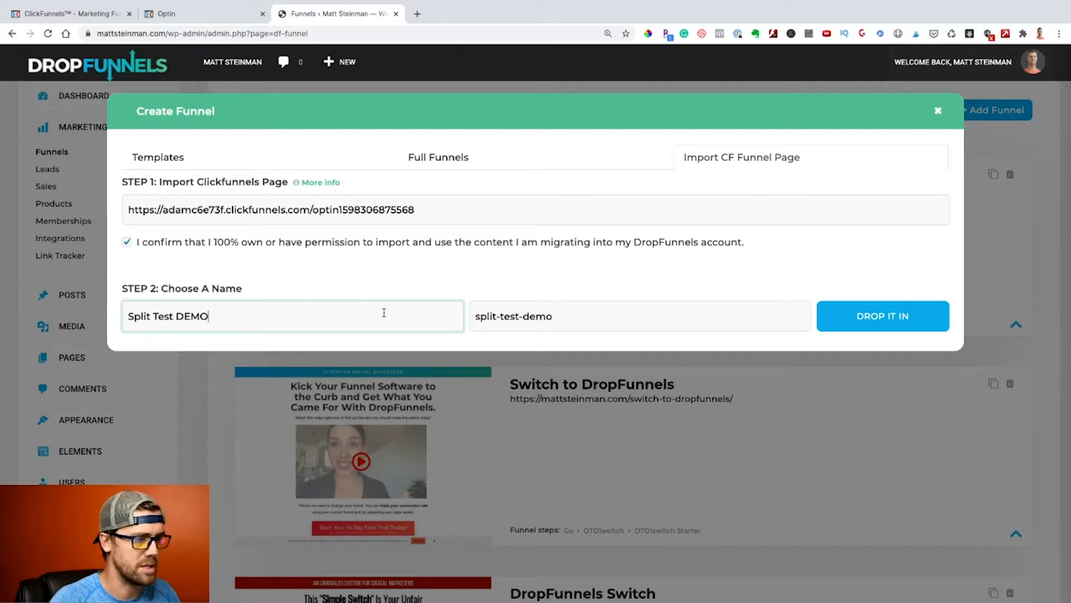
pyautogui.moveTo(474, 316); pyautogui.dragTo(573, 313)
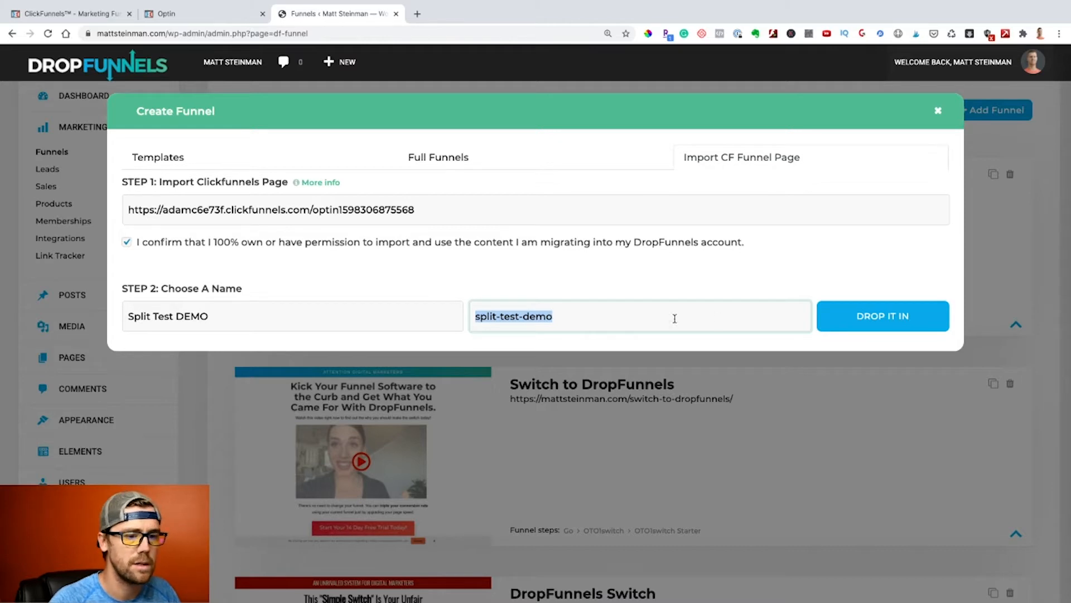
pyautogui.click(894, 318)
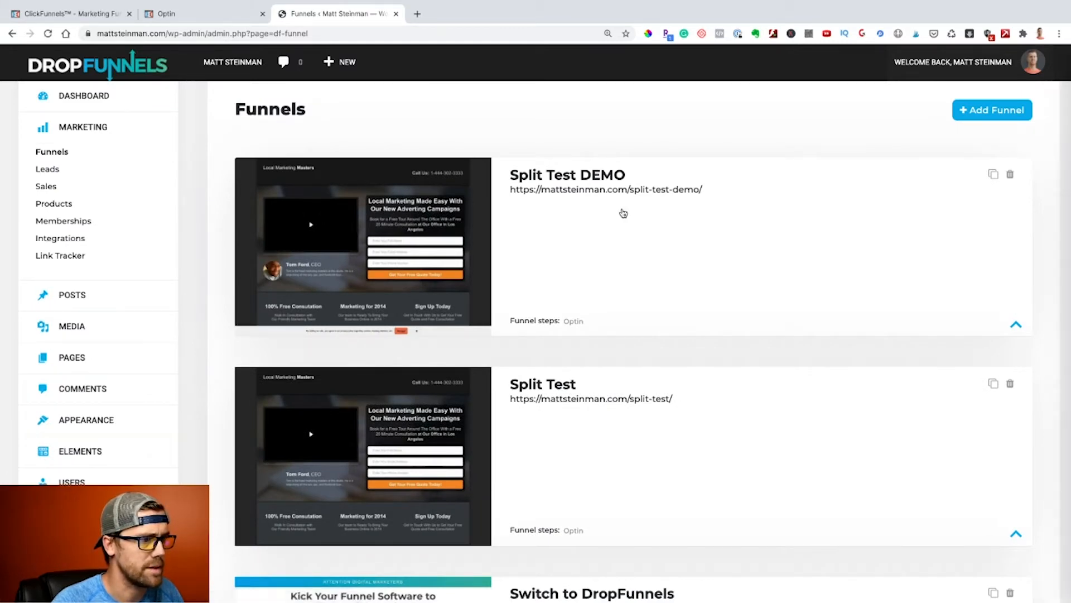
# Step: Delete the older Split Test funnel from the funnel list
pyautogui.click(1009, 384)
pyautogui.click(488, 391)
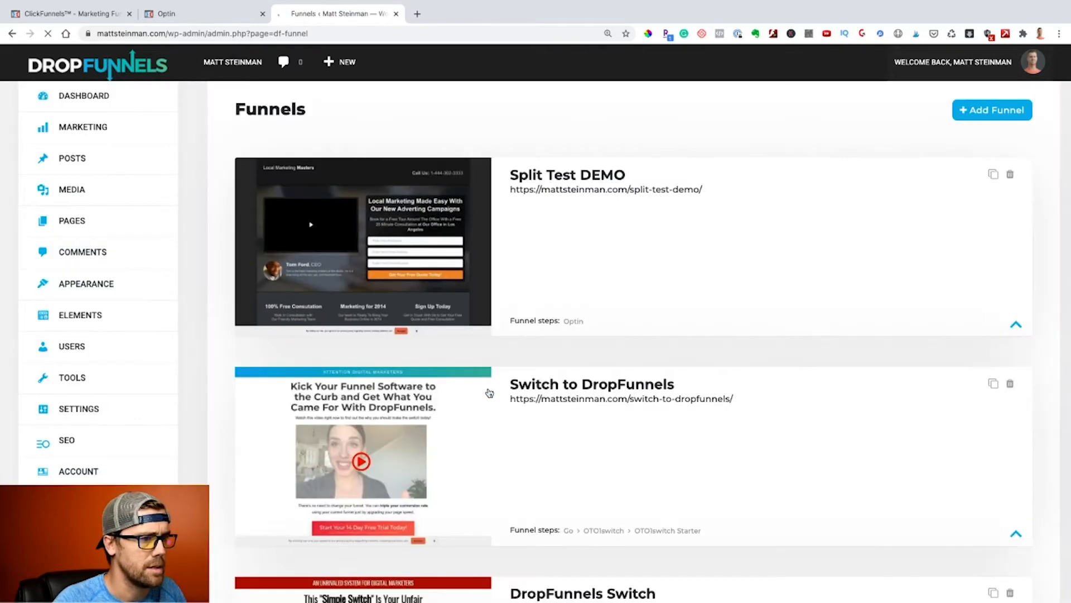
# Step: Open the Split Test settings of the Optin step in the Split Test DEMO funnel
pyautogui.click(574, 258)
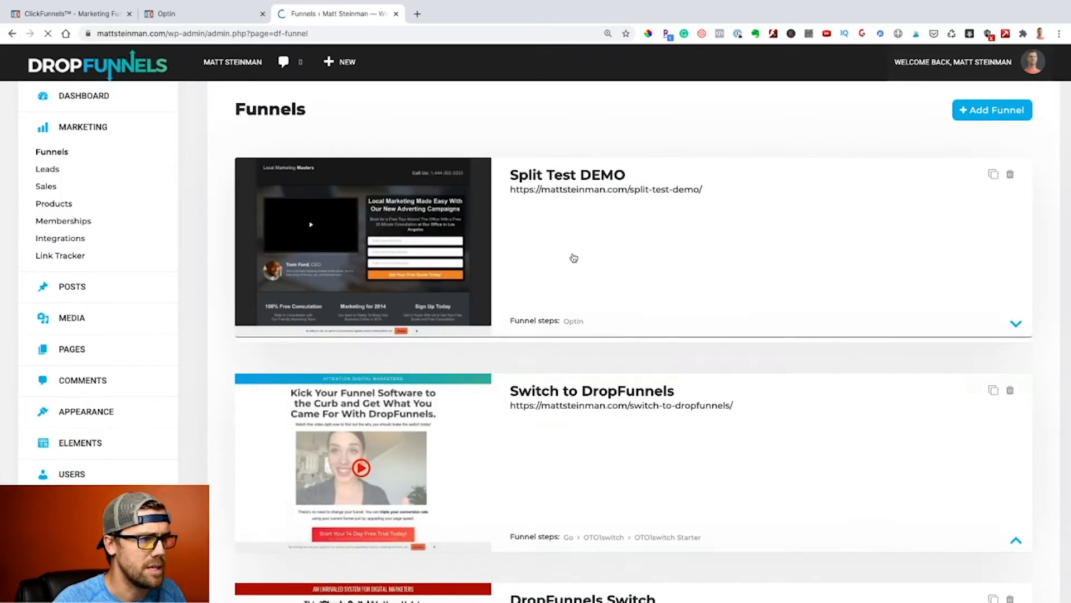
pyautogui.scroll(-1, 530, 262)
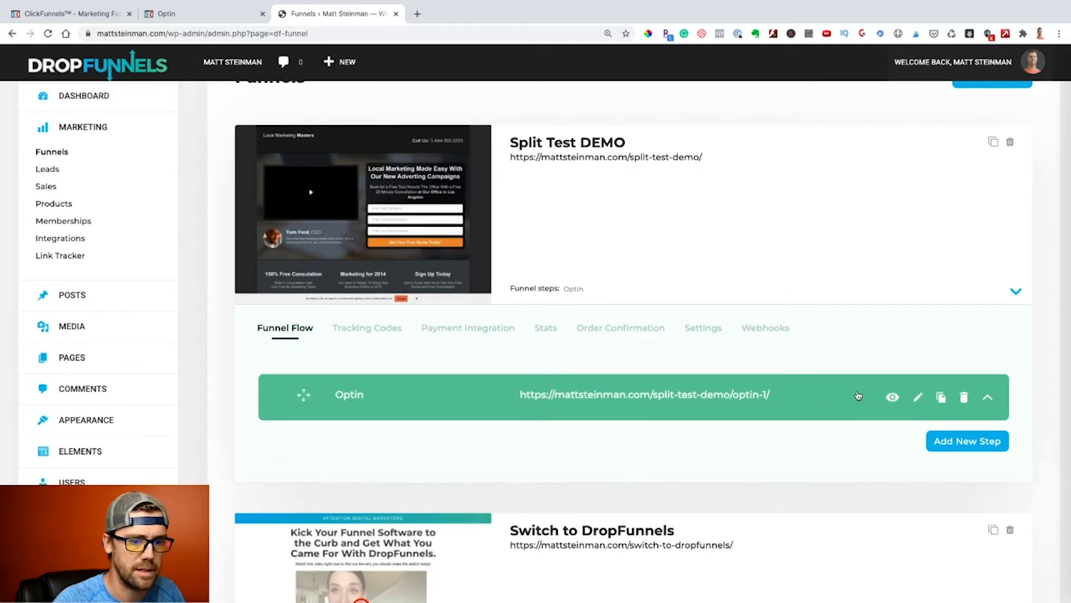
pyautogui.click(988, 398)
pyautogui.scroll(-2, 988, 399)
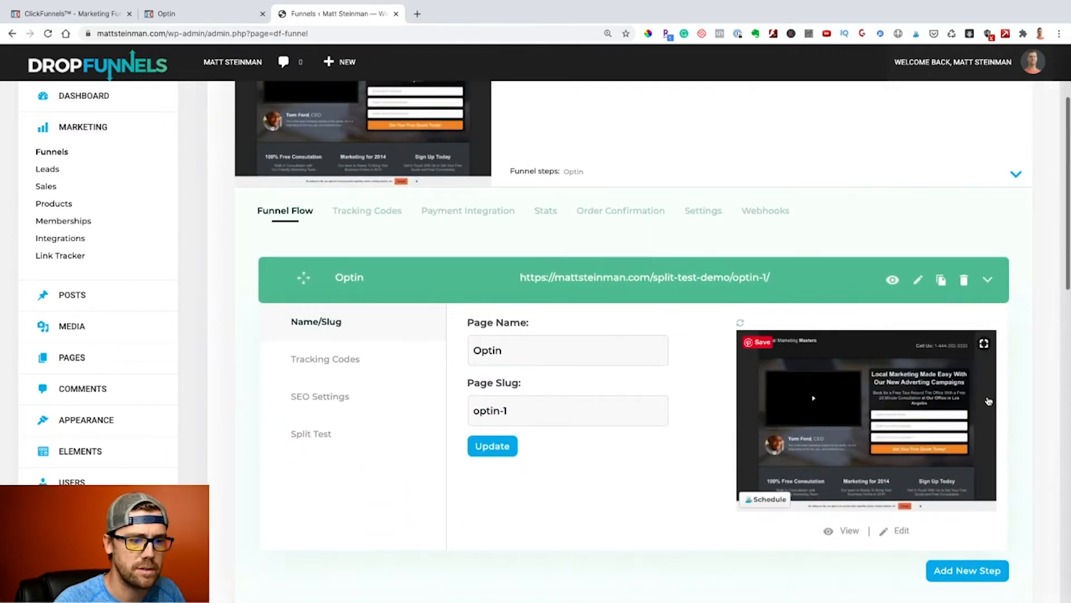
pyautogui.click(305, 434)
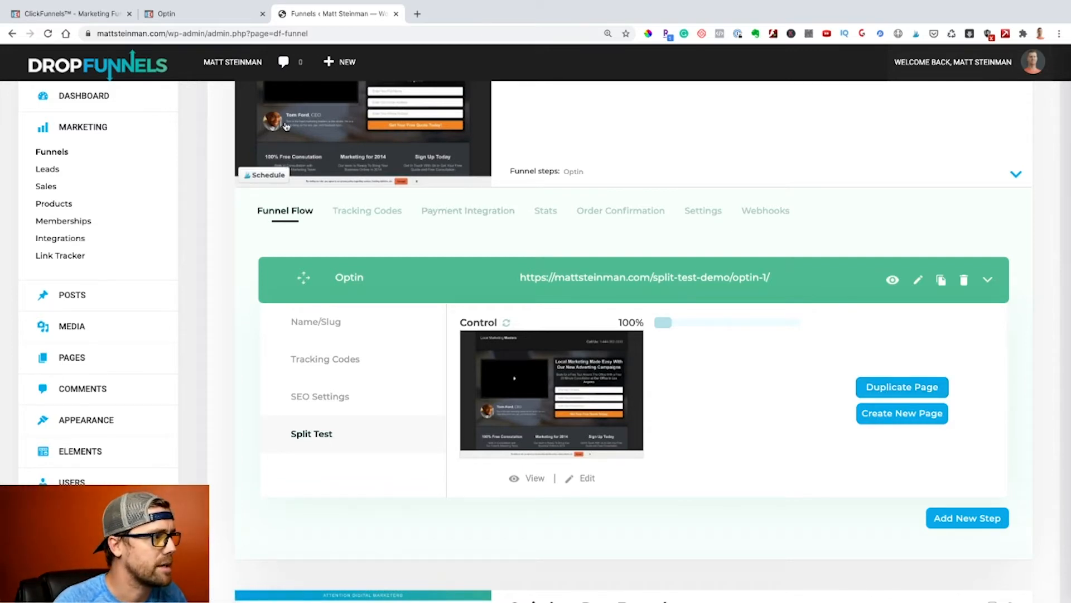
# Step: Return to the ClickFunnels split test funnel and preview the Variation version of the Optin step
pyautogui.click(193, 22)
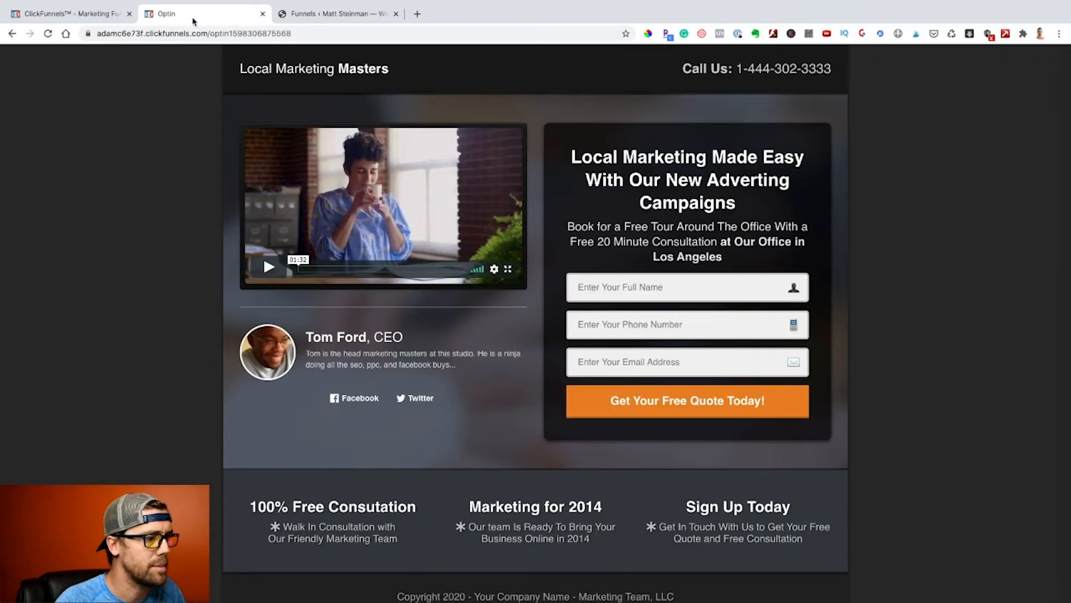
pyautogui.click(97, 18)
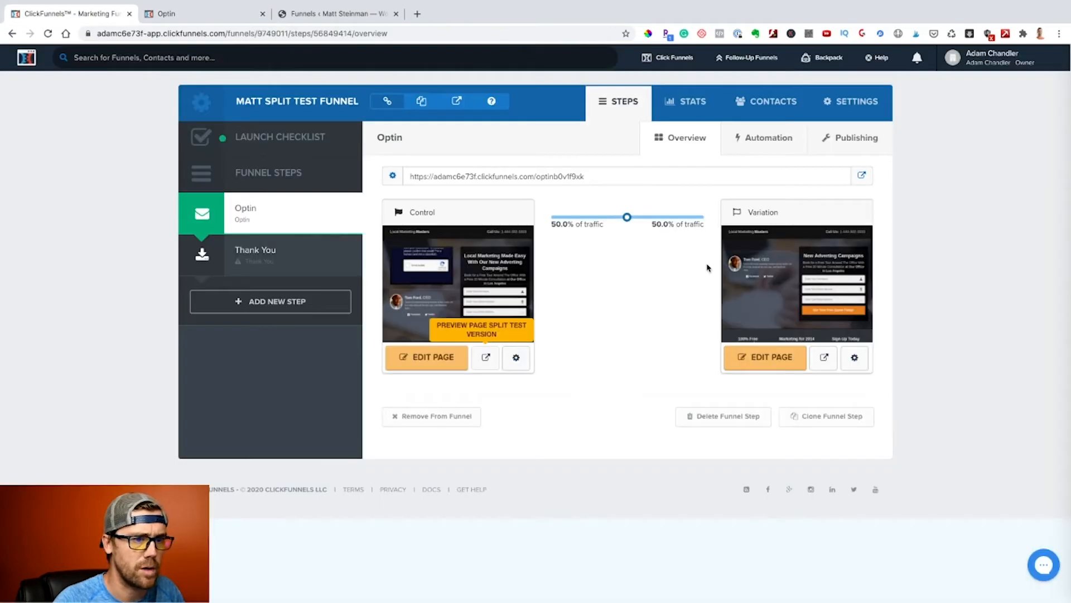
pyautogui.doubleClick(748, 212)
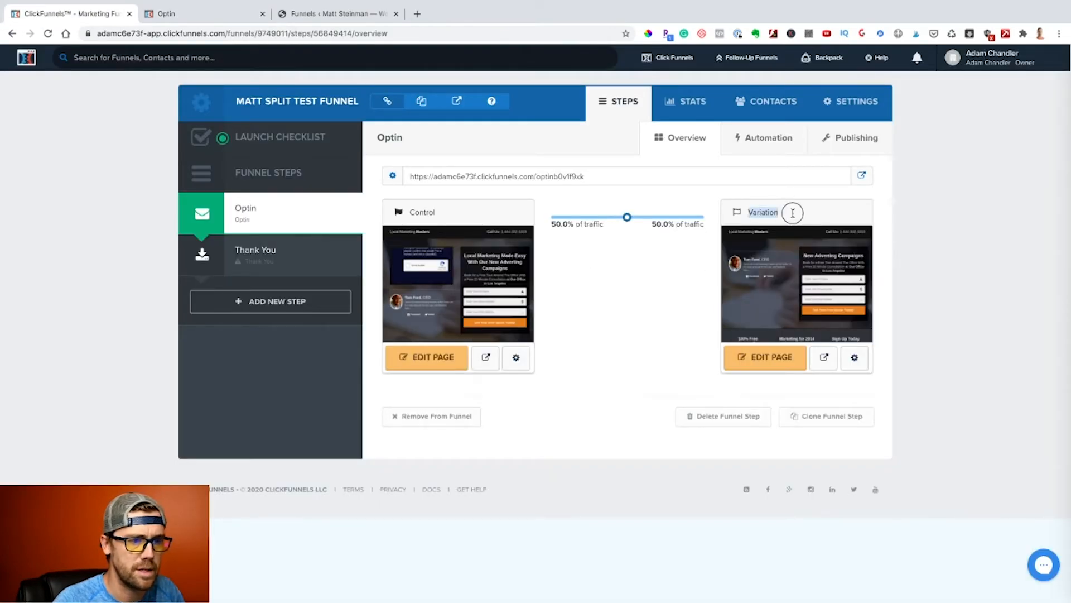
pyautogui.moveTo(509, 288)
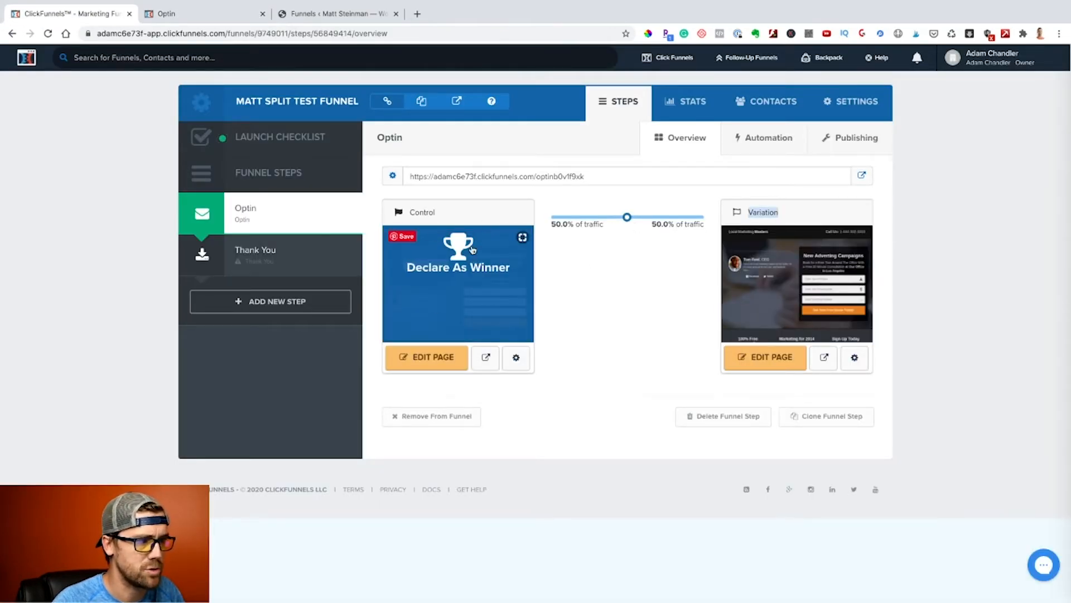
pyautogui.click(824, 359)
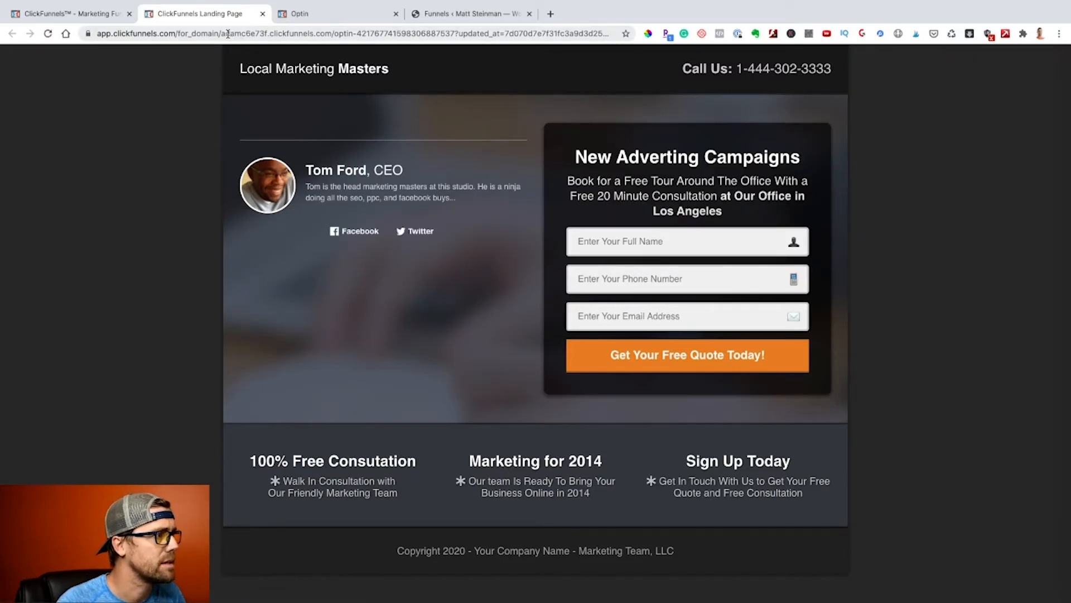
pyautogui.click(221, 34)
pyautogui.click(221, 35)
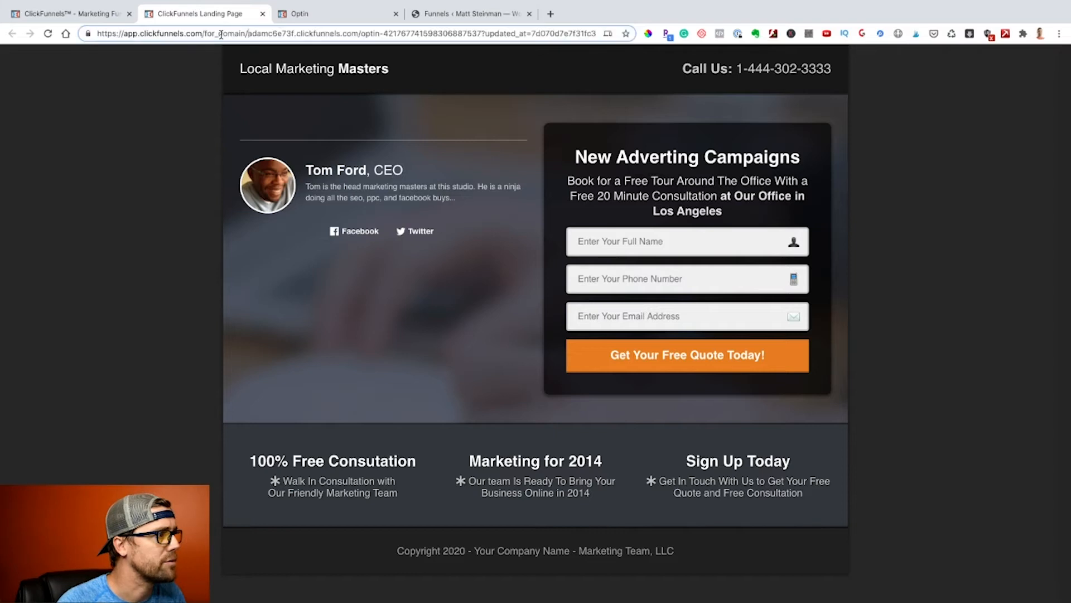
pyautogui.moveTo(247, 35); pyautogui.dragTo(73, 46)
pyautogui.press('BackSpace')
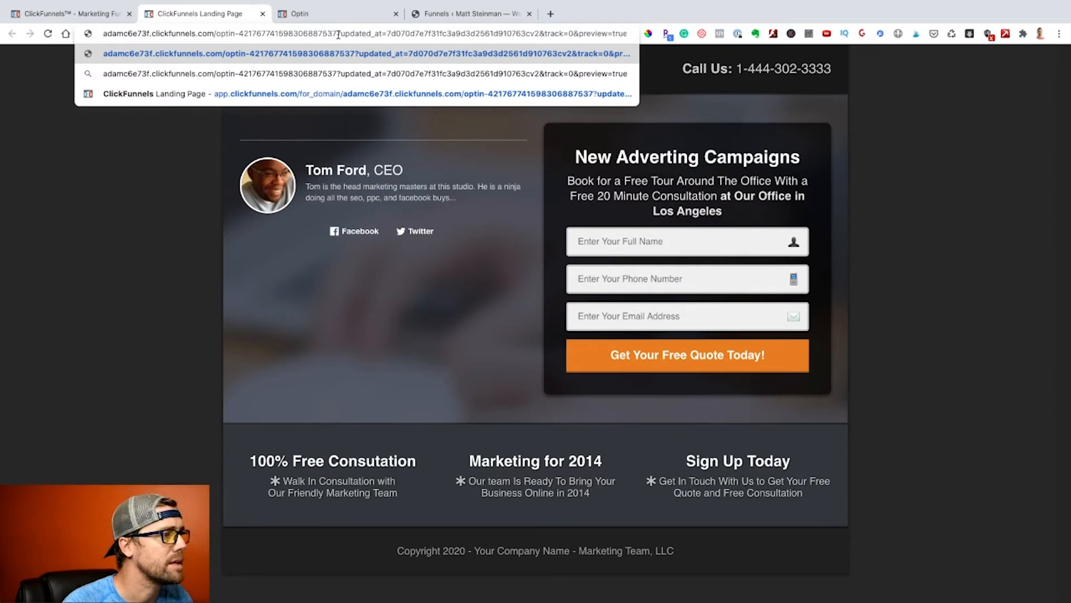
pyautogui.moveTo(337, 35); pyautogui.dragTo(650, 34)
pyautogui.press('BackSpace')
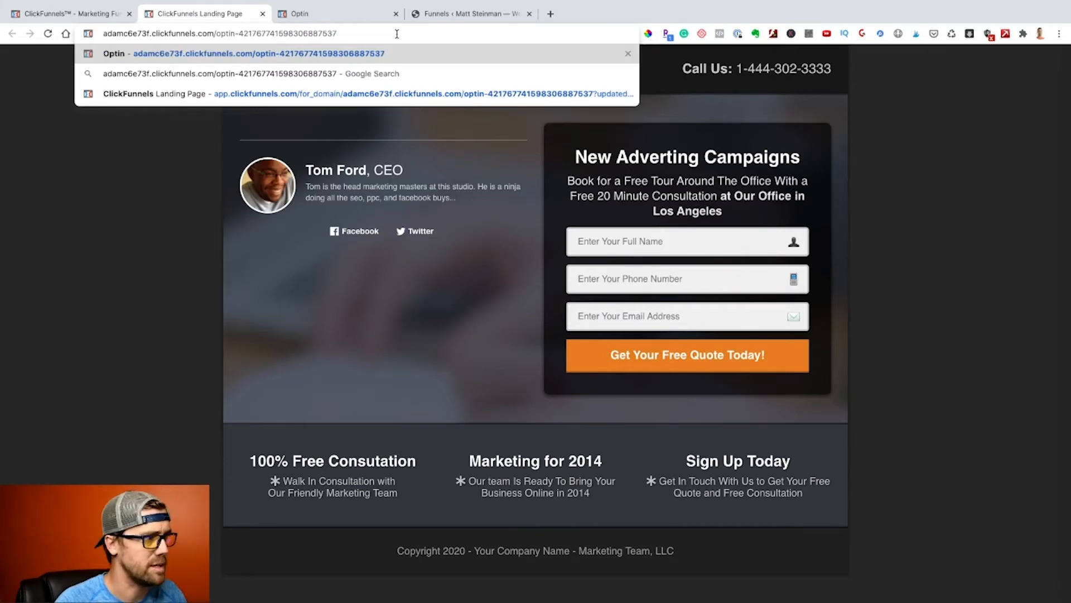
pyautogui.press('Return')
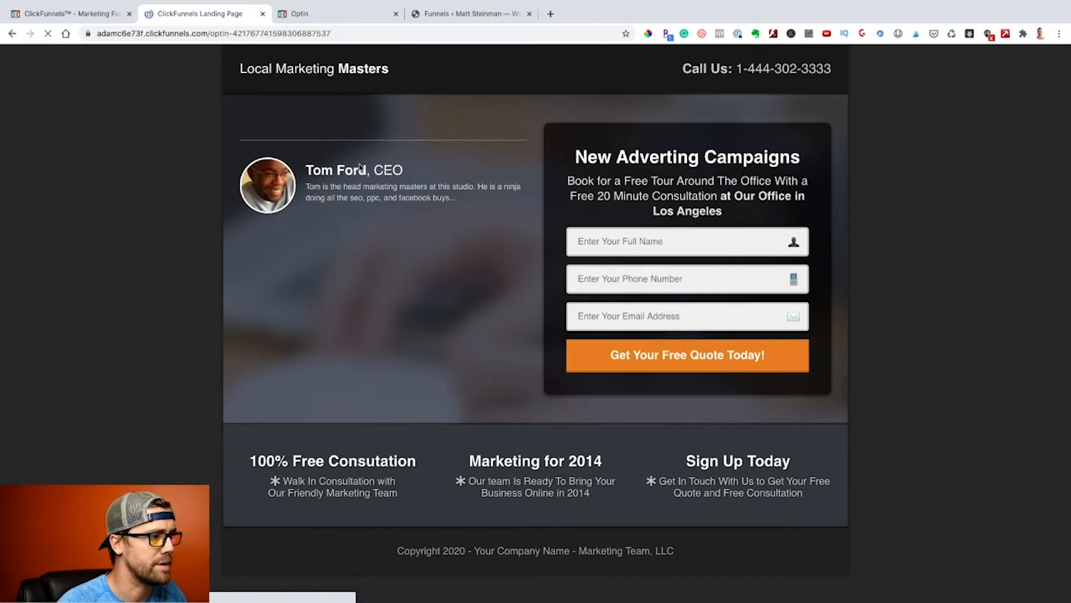
pyautogui.moveTo(573, 157); pyautogui.dragTo(808, 149)
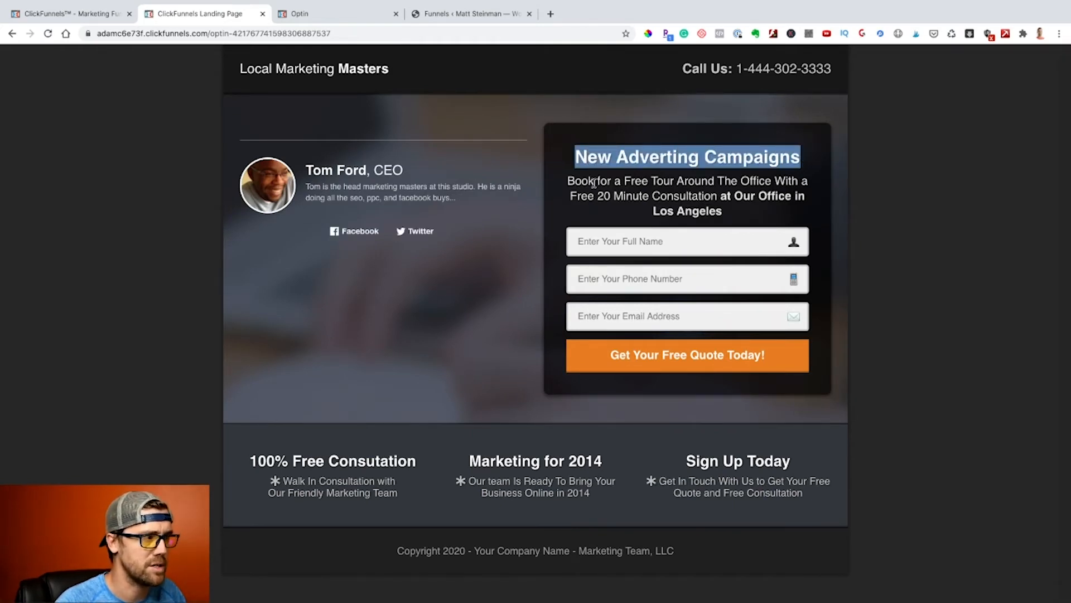
# Step: Copy the Variation page's address and enter it as the ClickFunnels page to import into a new step of the Split Test DEMO funnel
pyautogui.click(215, 29)
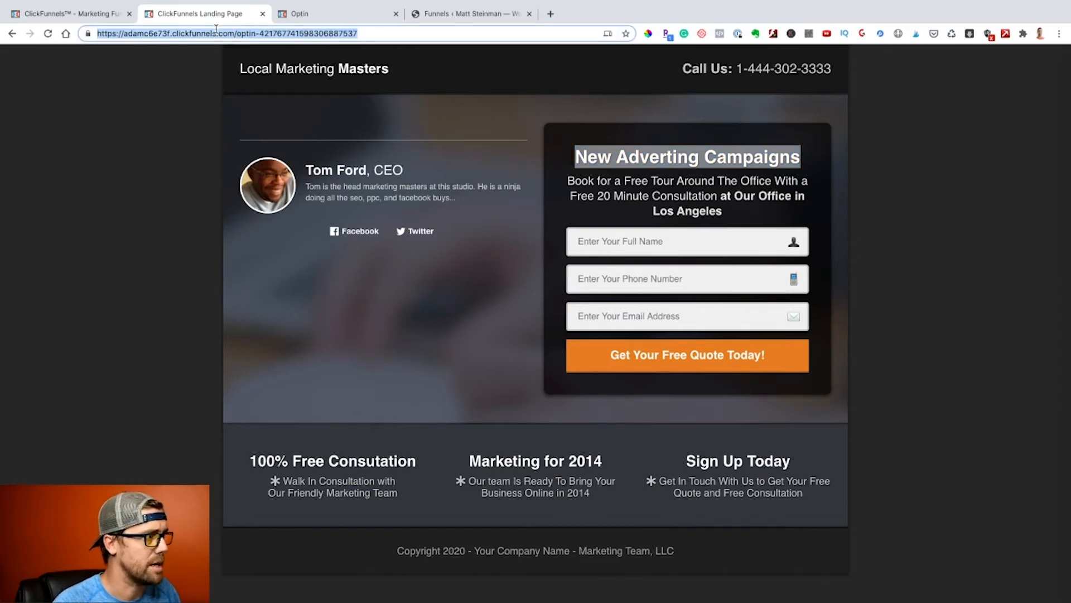
pyautogui.click(435, 16)
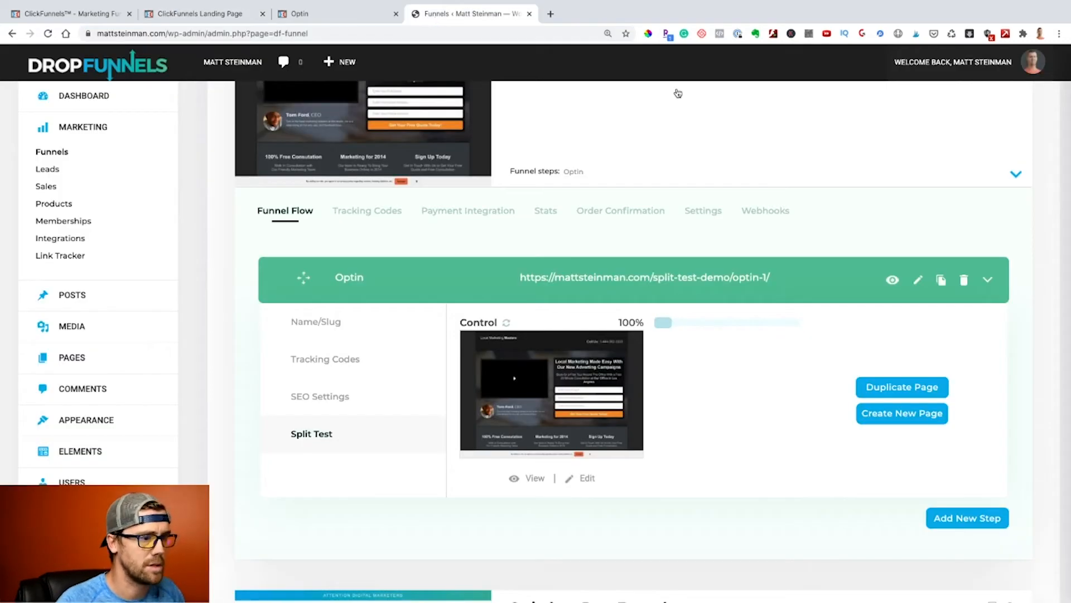
pyautogui.scroll(1, 677, 93)
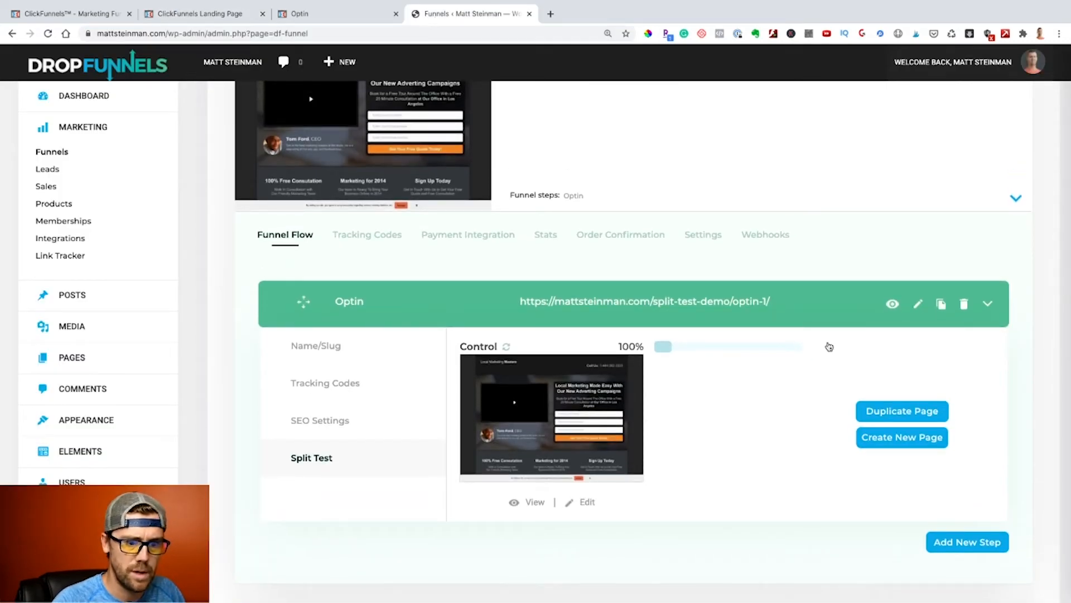
pyautogui.scroll(-3, 959, 546)
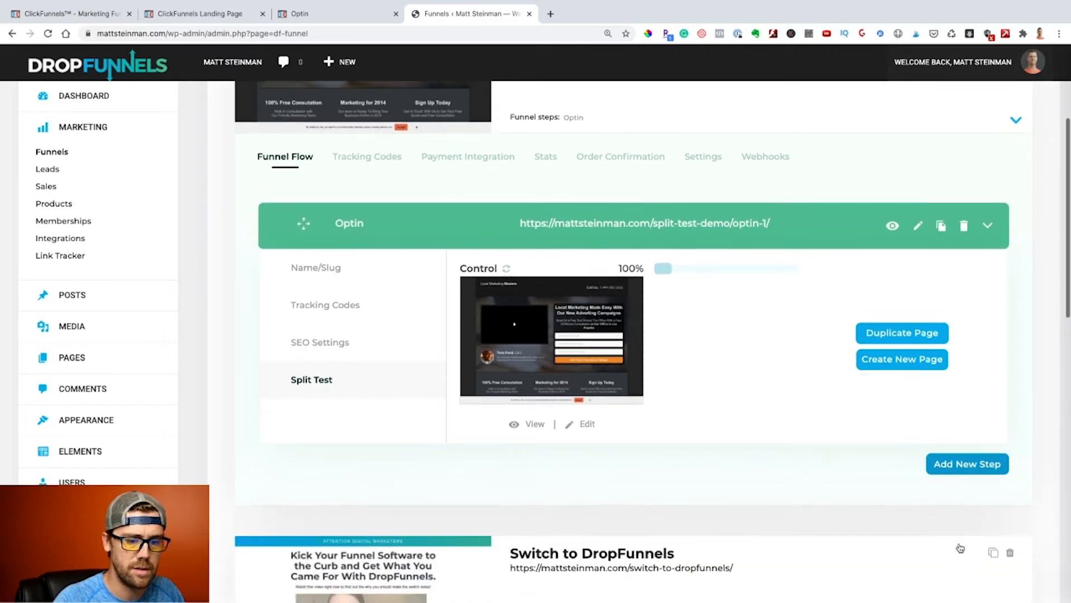
pyautogui.click(949, 457)
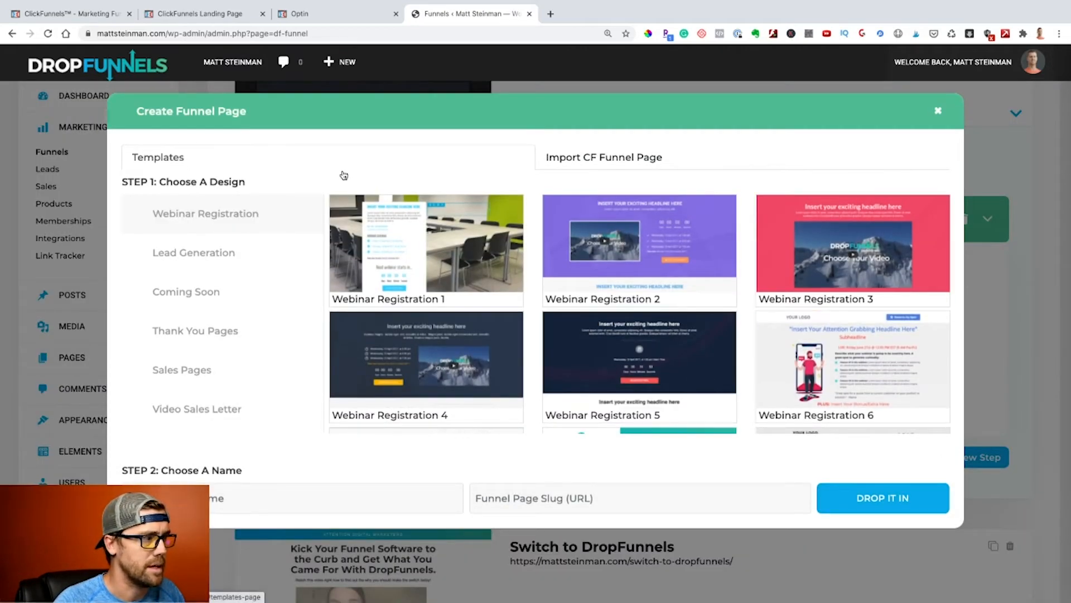
pyautogui.click(592, 160)
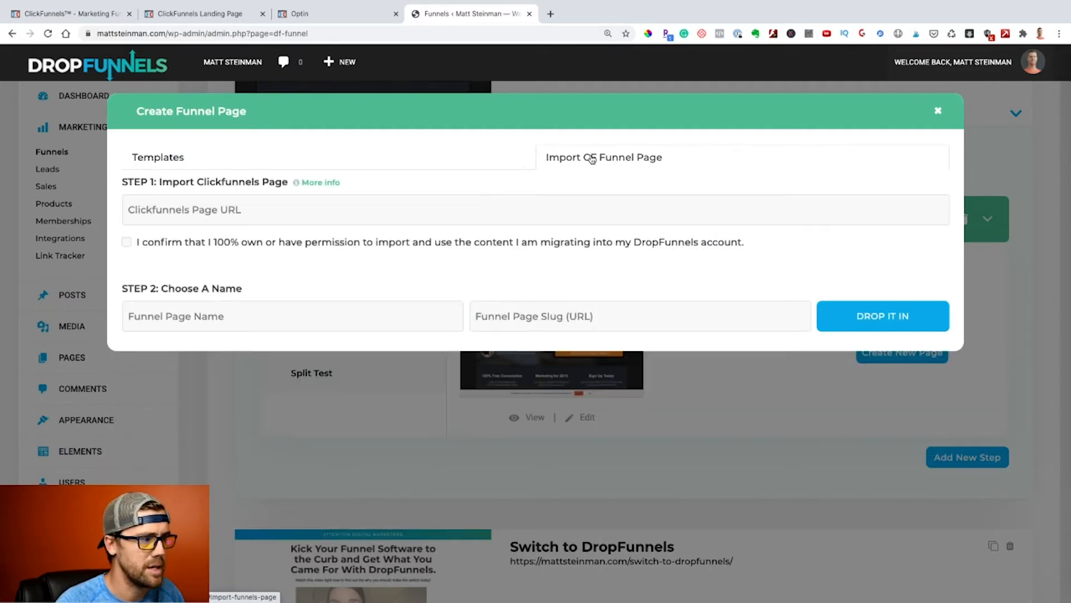
pyautogui.click(304, 216)
pyautogui.hotkey('ctrl', 'v')
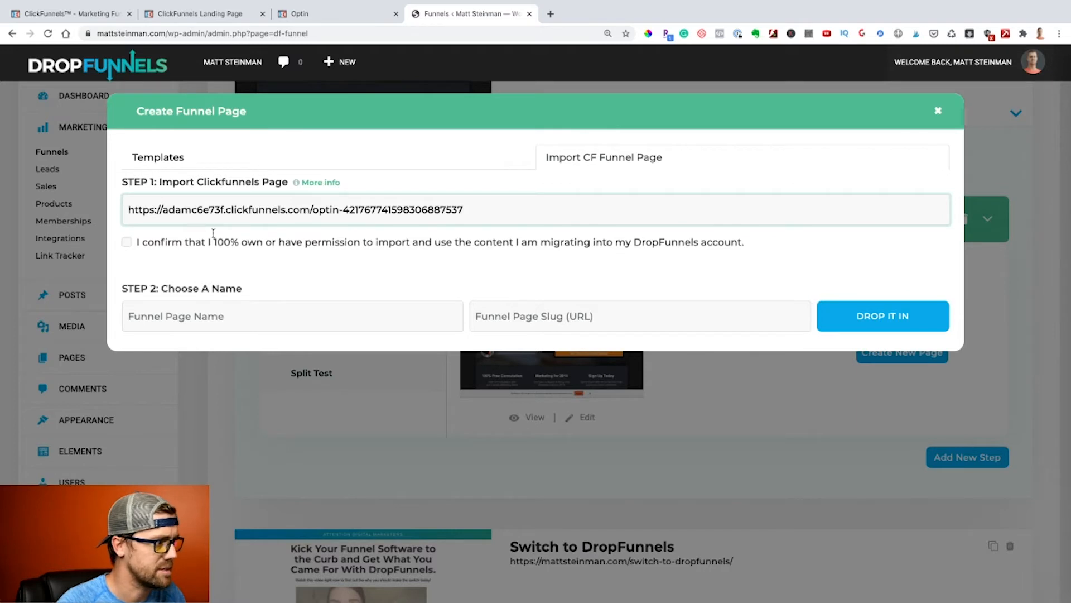
# Step: Confirm permission to use the content, name the page Split Test Demo Variation and import it
pyautogui.click(183, 244)
pyautogui.click(182, 316)
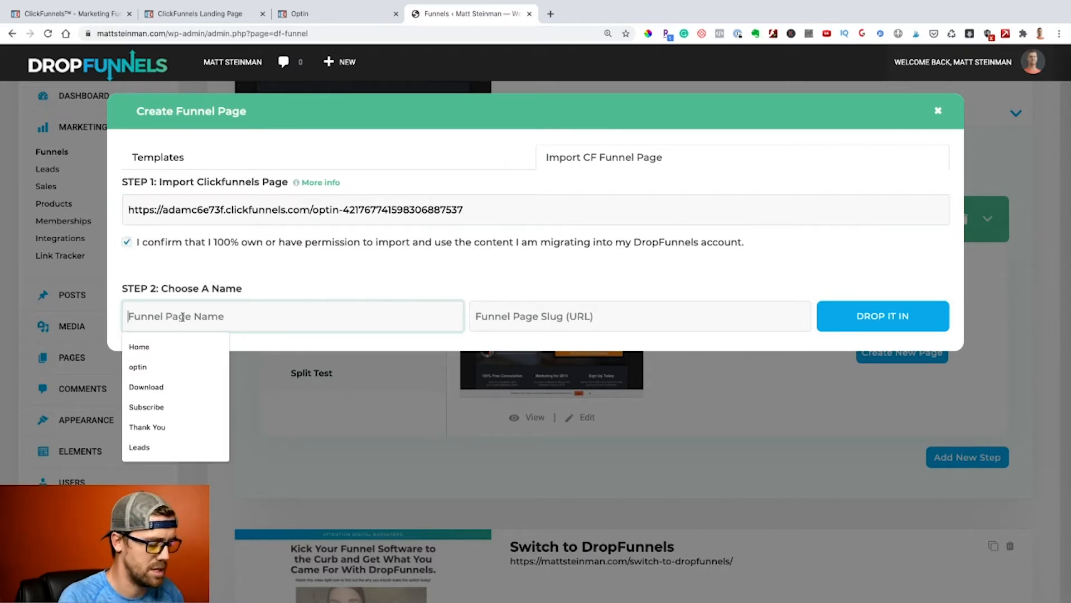
pyautogui.write('Split Test')
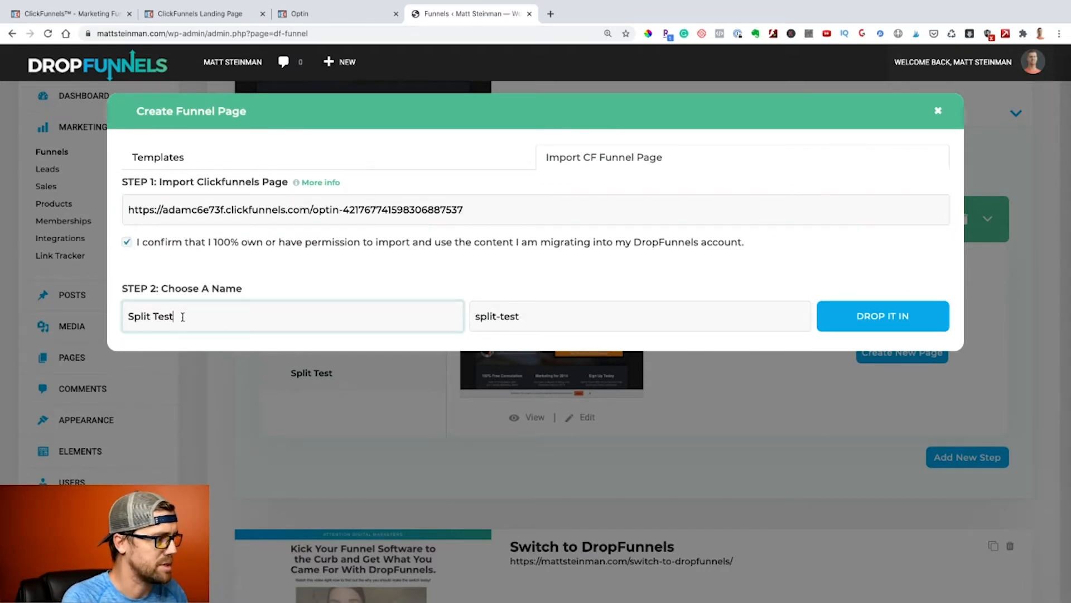
pyautogui.write(' D')
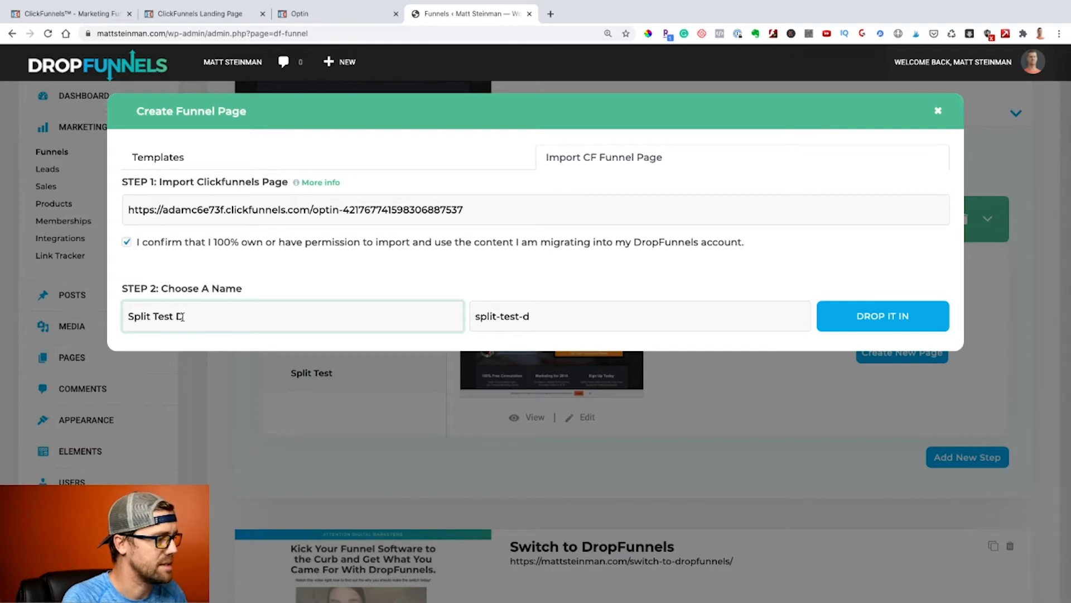
pyautogui.write('emo V')
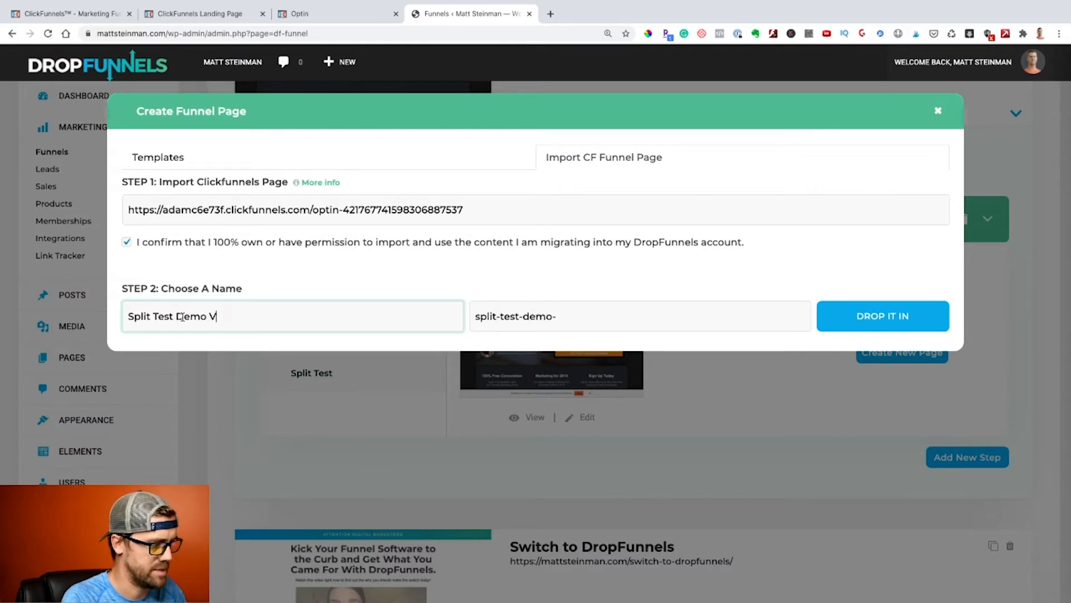
pyautogui.write('aciation')
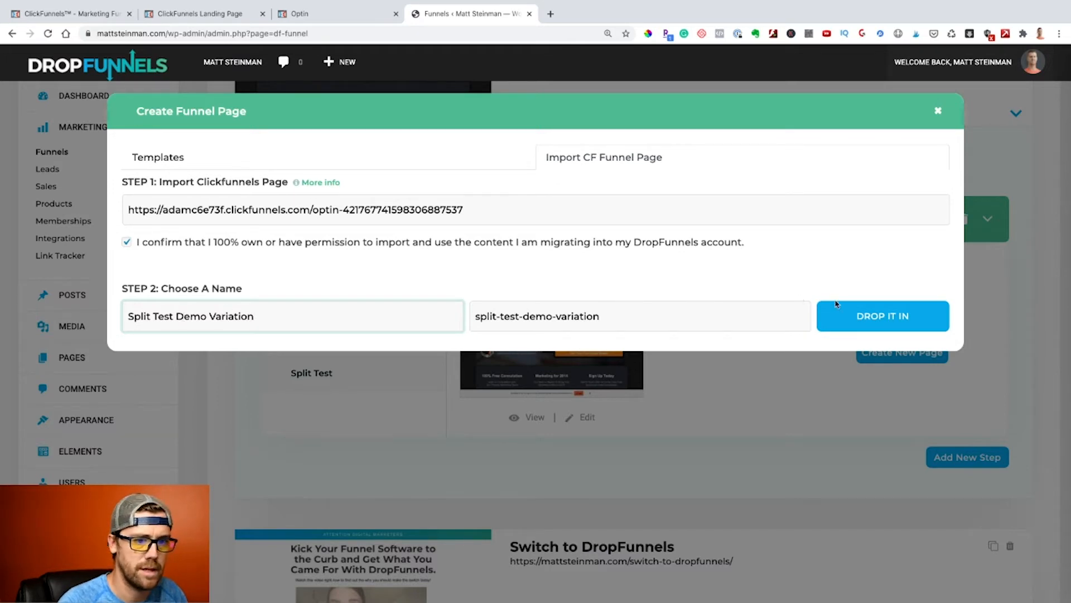
pyautogui.click(886, 312)
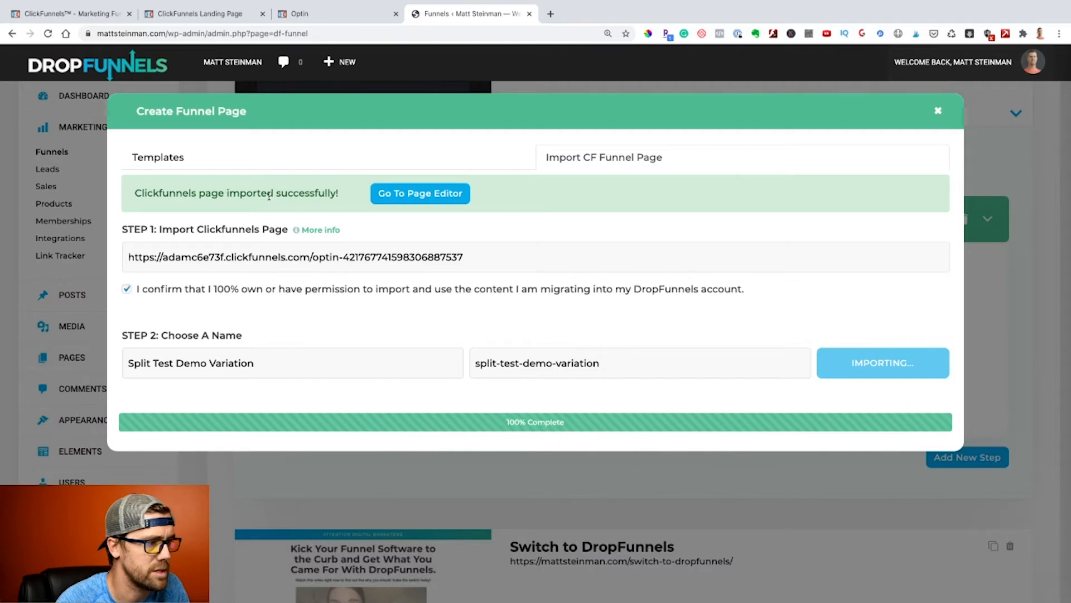
# Step: Leave the import dialog and reopen the Split Test settings of the Optin step in the Split Test DEMO funnel
pyautogui.click(420, 193)
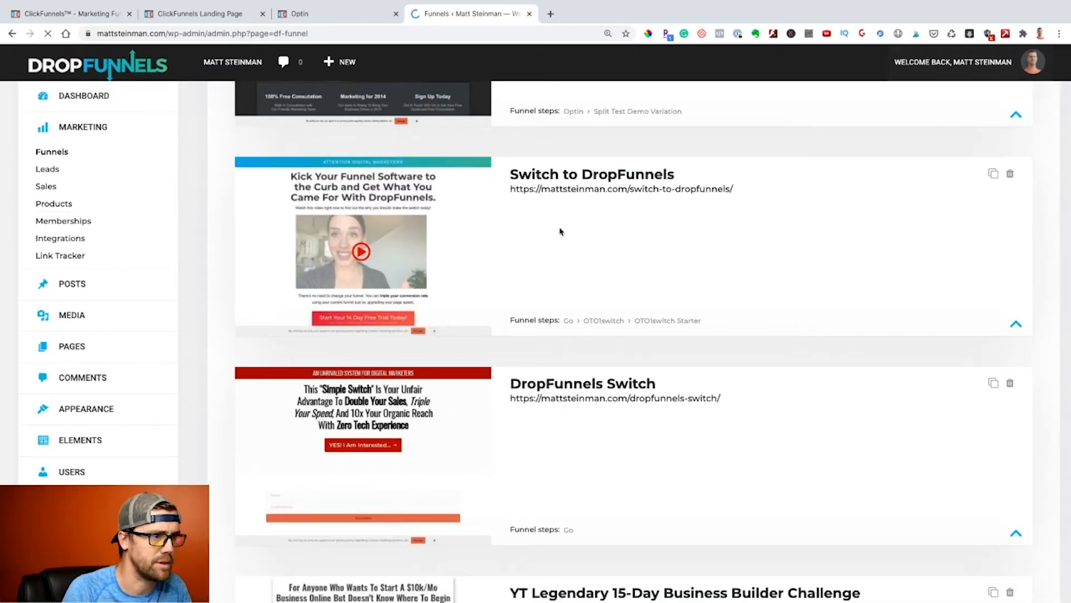
pyautogui.scroll(5, 560, 230)
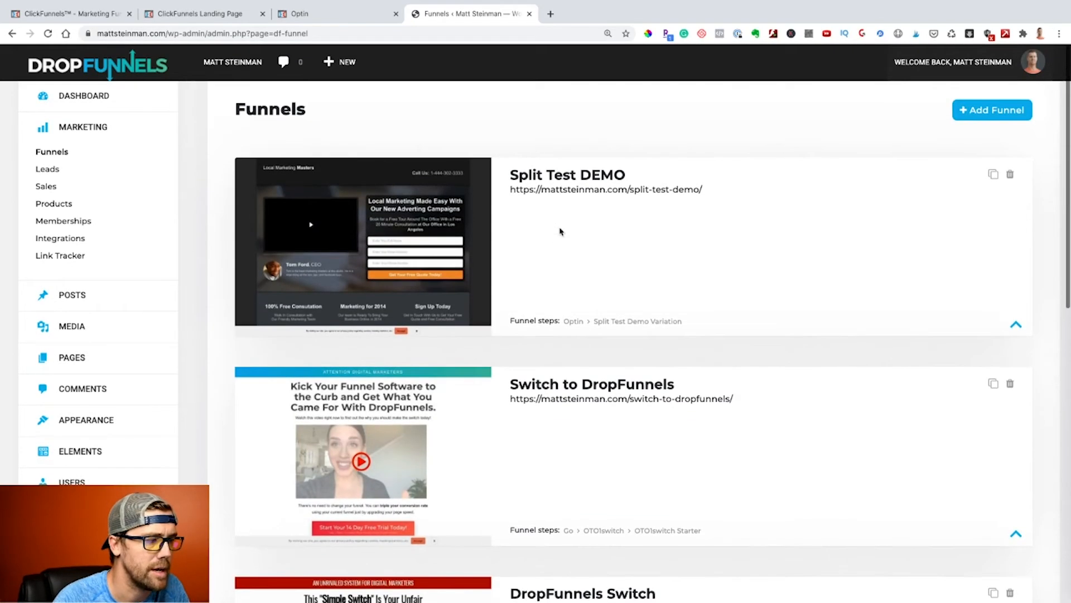
pyautogui.click(609, 245)
pyautogui.scroll(-3, 608, 244)
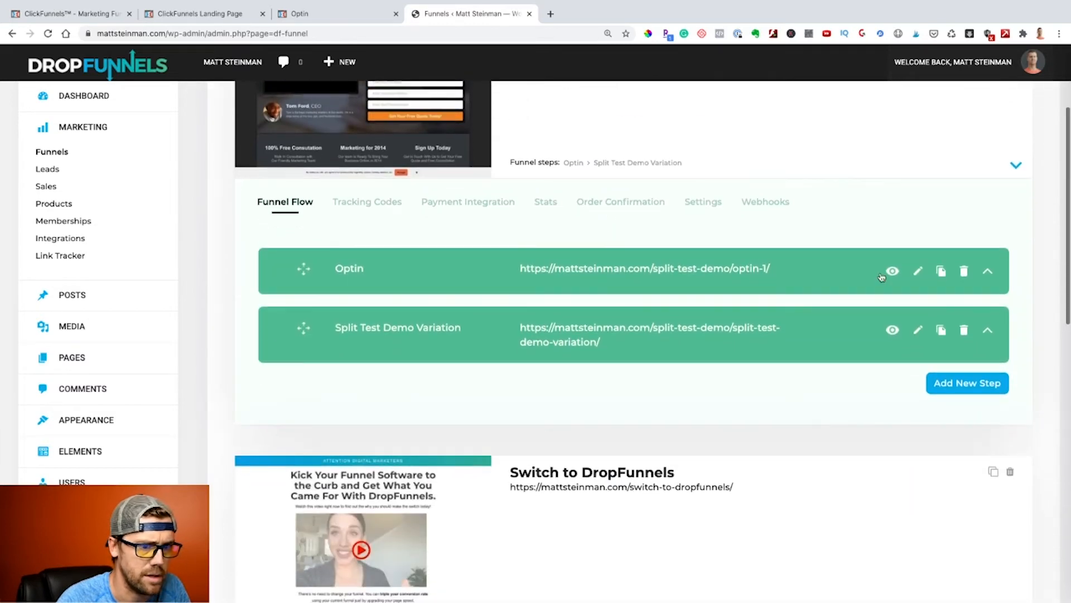
pyautogui.click(988, 271)
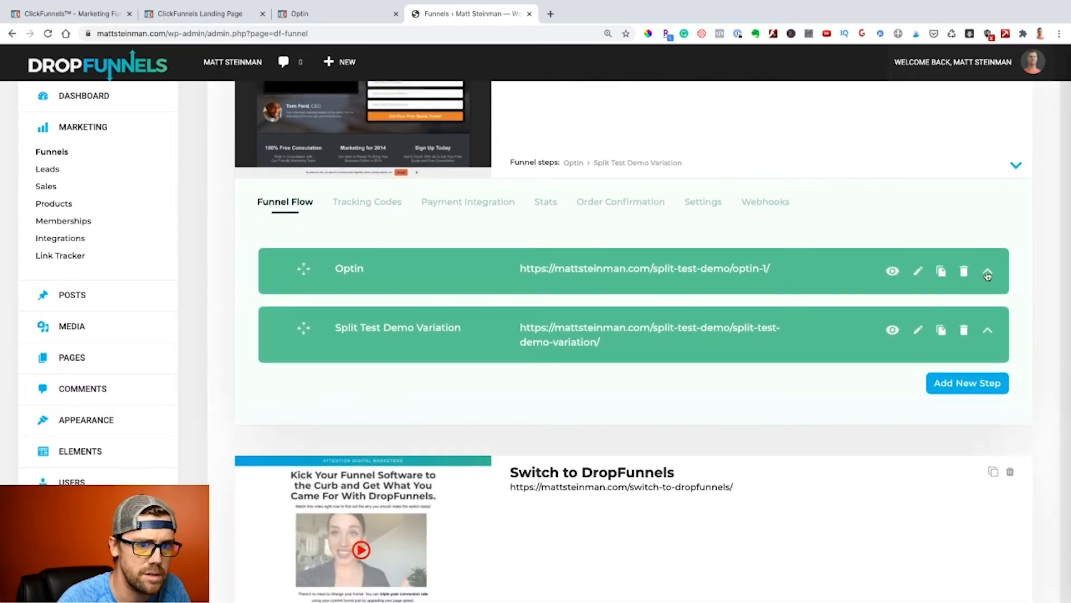
pyautogui.scroll(-1, 612, 381)
pyautogui.click(315, 364)
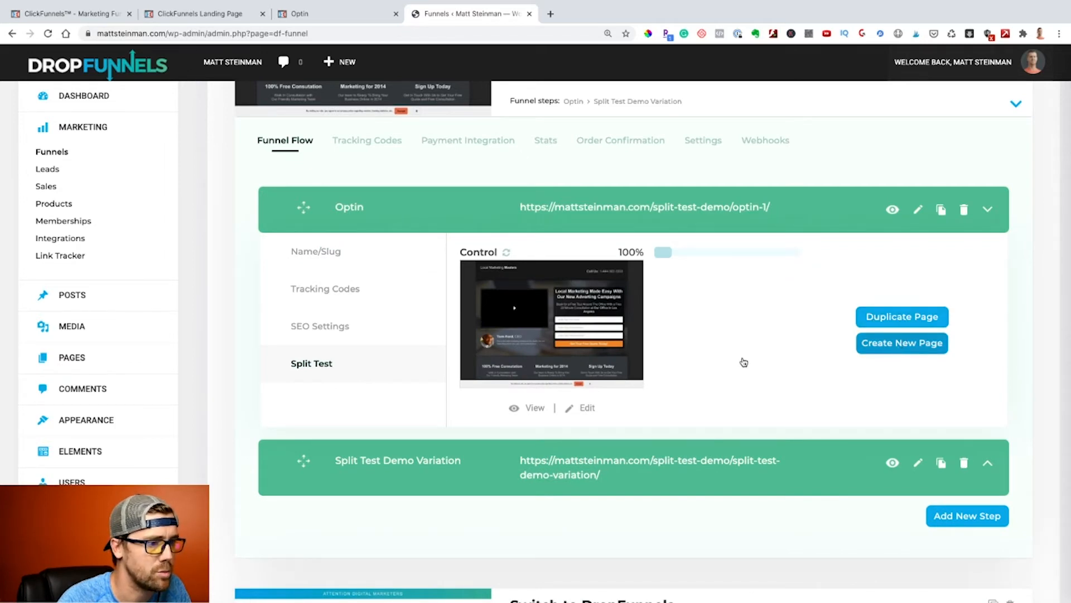
# Step: Open the Split Test Demo Variation page in the page editor and save its layout as a template named Split Test Demo Variation B
pyautogui.scroll(-1, 725, 361)
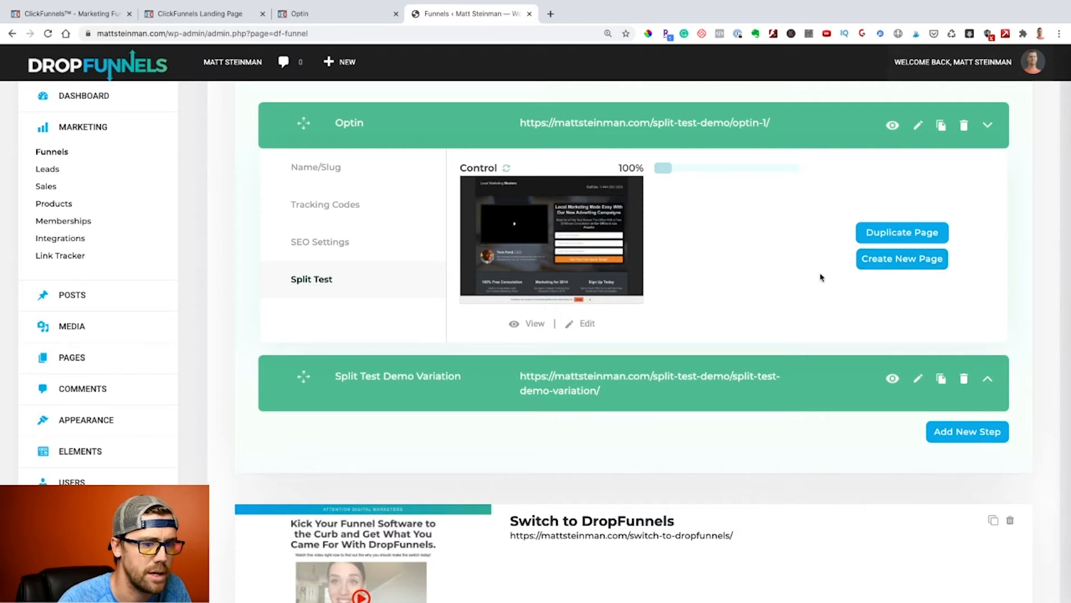
pyautogui.click(918, 379)
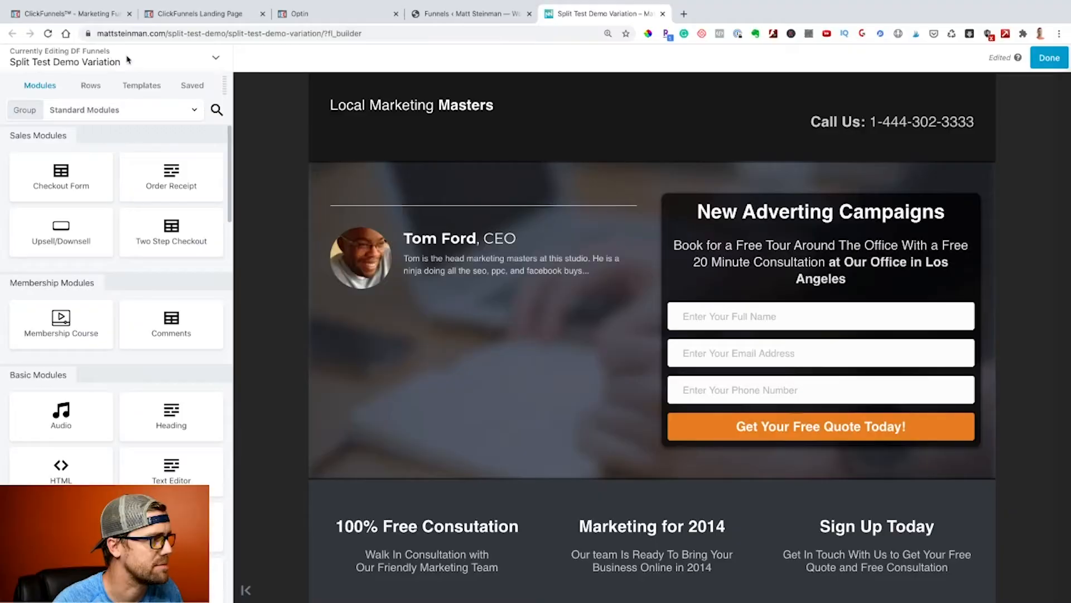
pyautogui.click(102, 59)
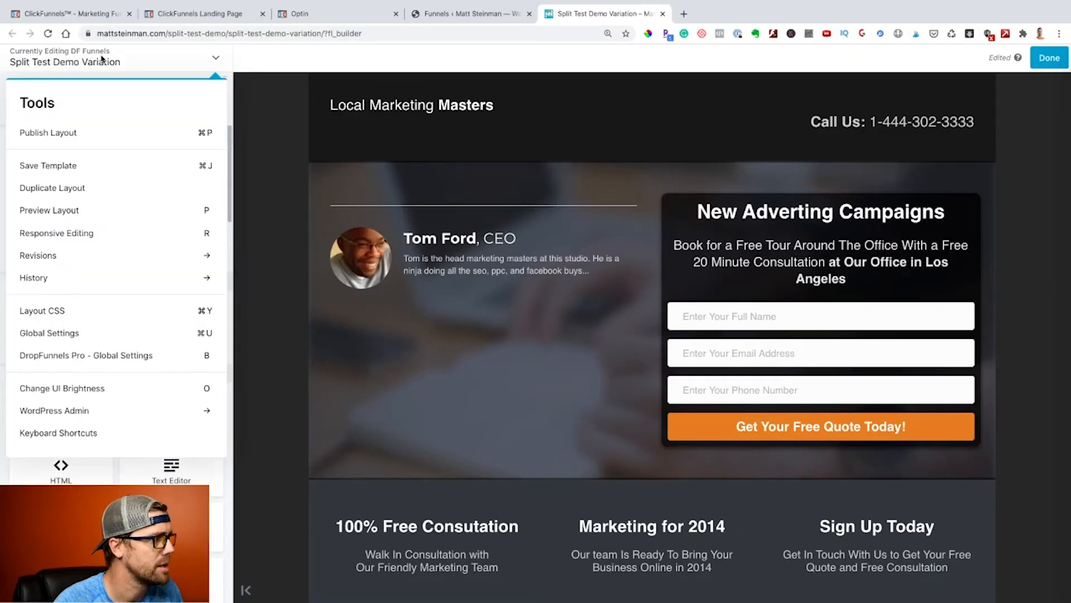
pyautogui.click(65, 166)
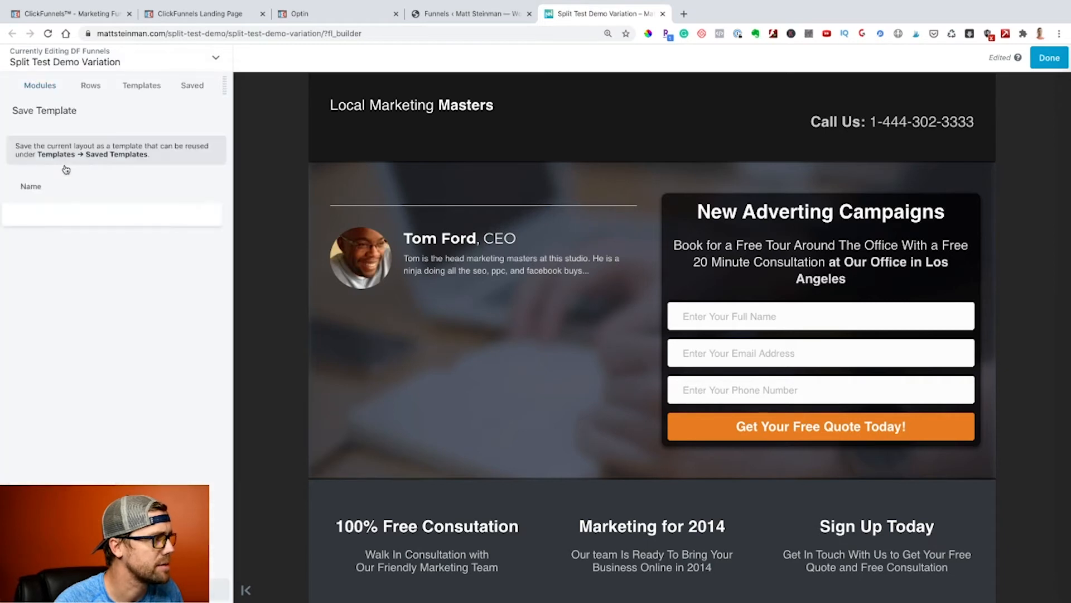
pyautogui.click(63, 217)
pyautogui.write('Spl')
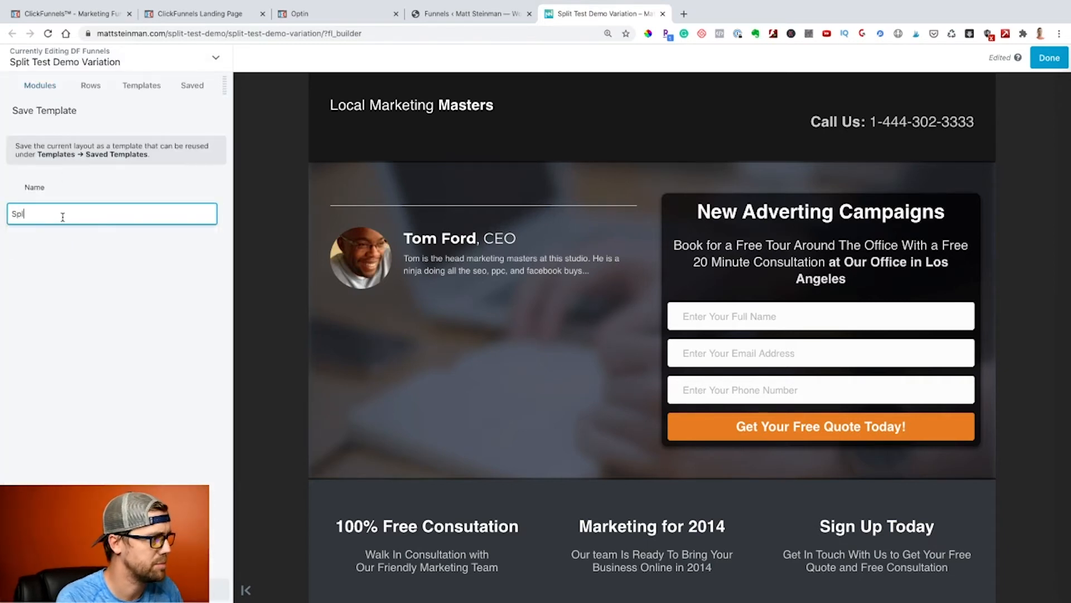
pyautogui.write('it Test Demo Va')
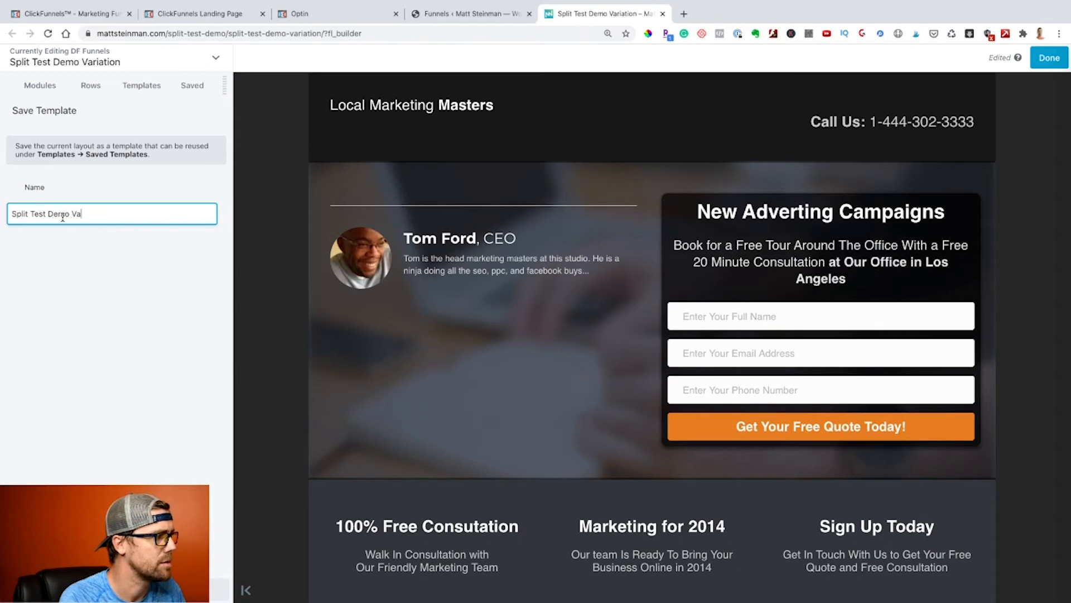
pyautogui.write('riation B')
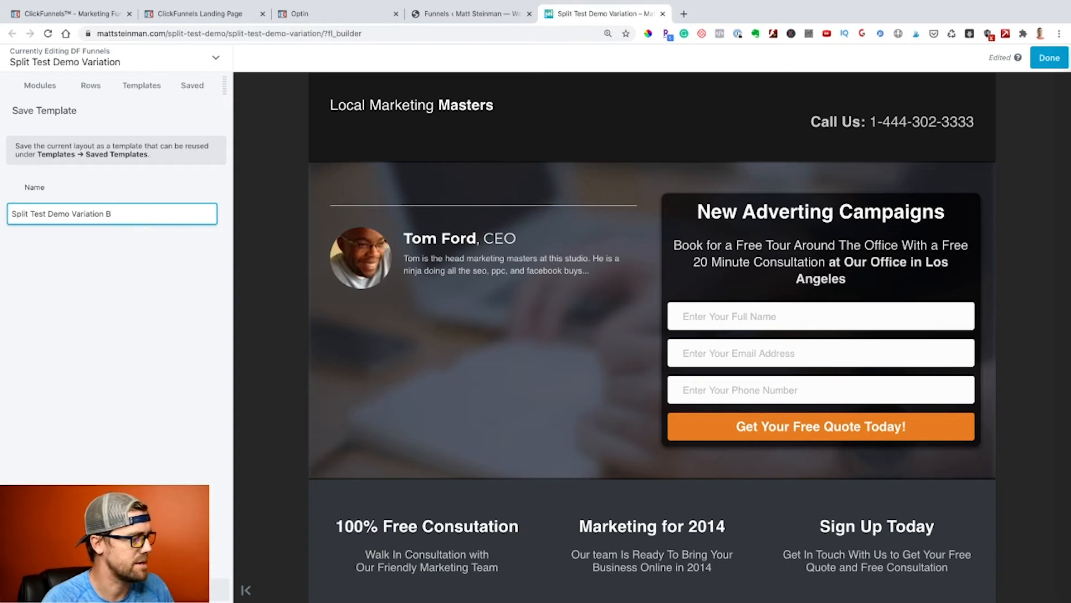
pyautogui.press('Return')
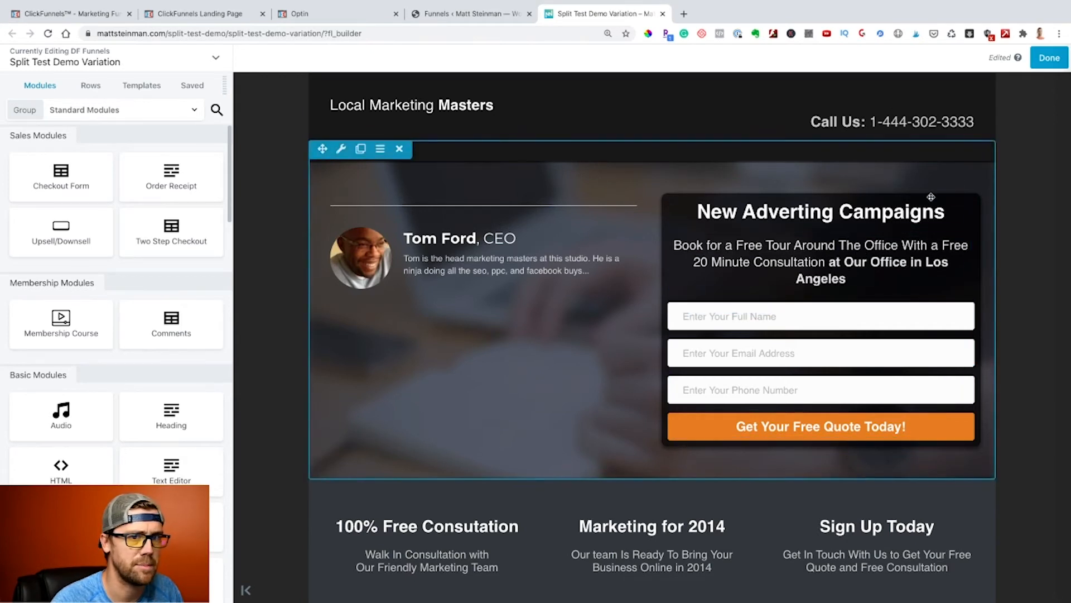
# Step: Exit the page editor discarding the unpublished changes, and close the variation page to return to the funnel list
pyautogui.click(1048, 62)
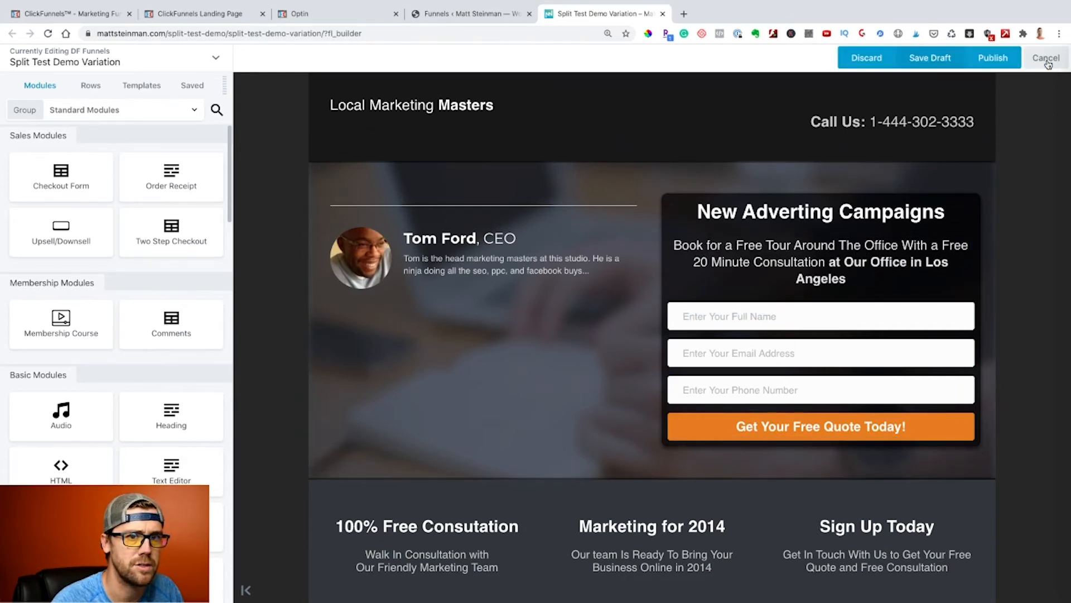
pyautogui.click(852, 60)
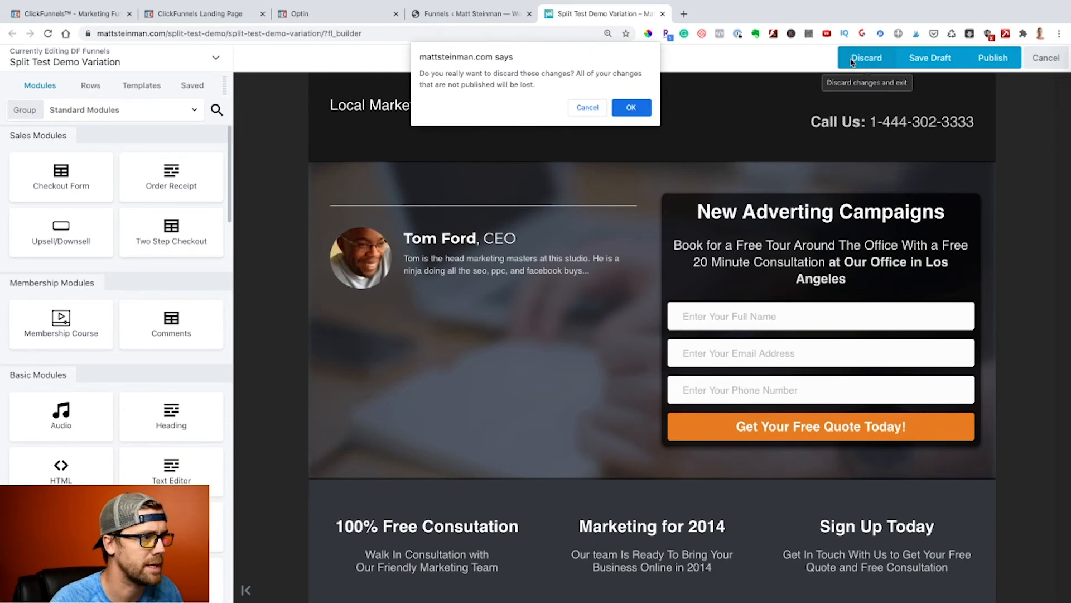
pyautogui.click(631, 107)
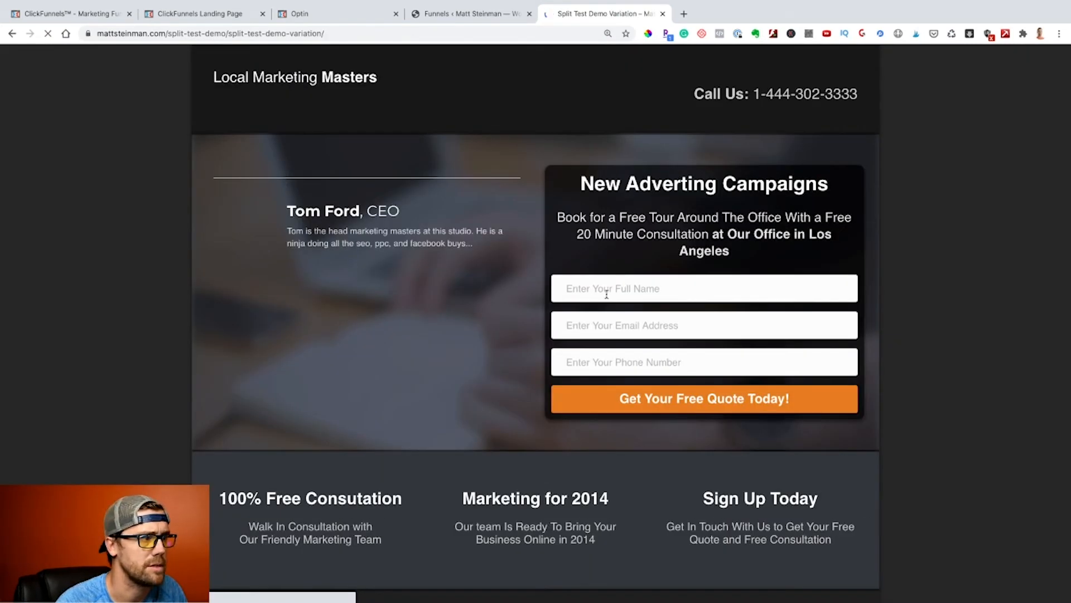
pyautogui.click(663, 13)
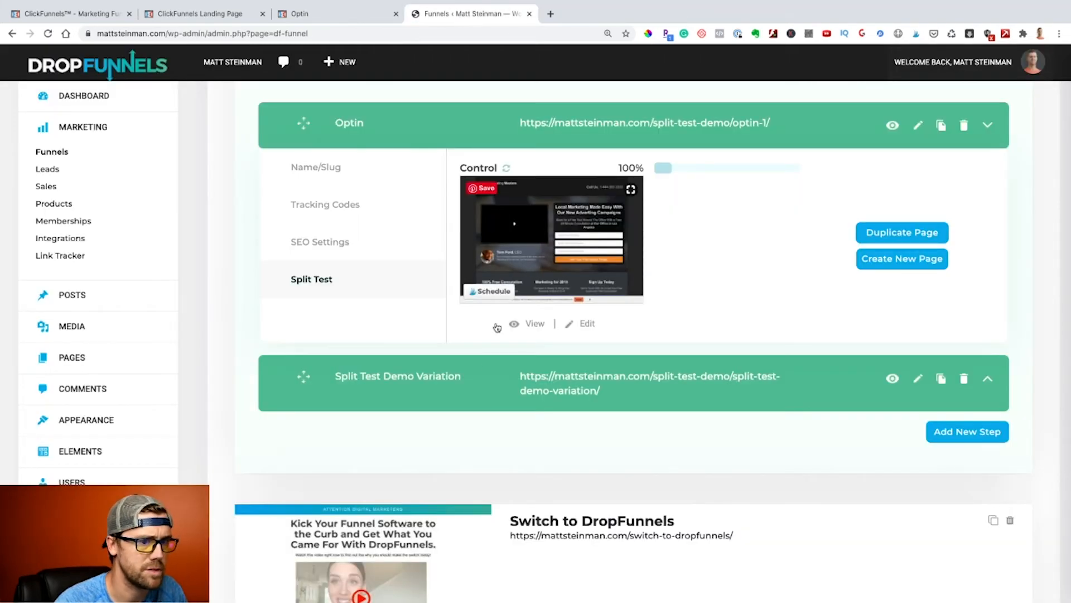
pyautogui.click(882, 260)
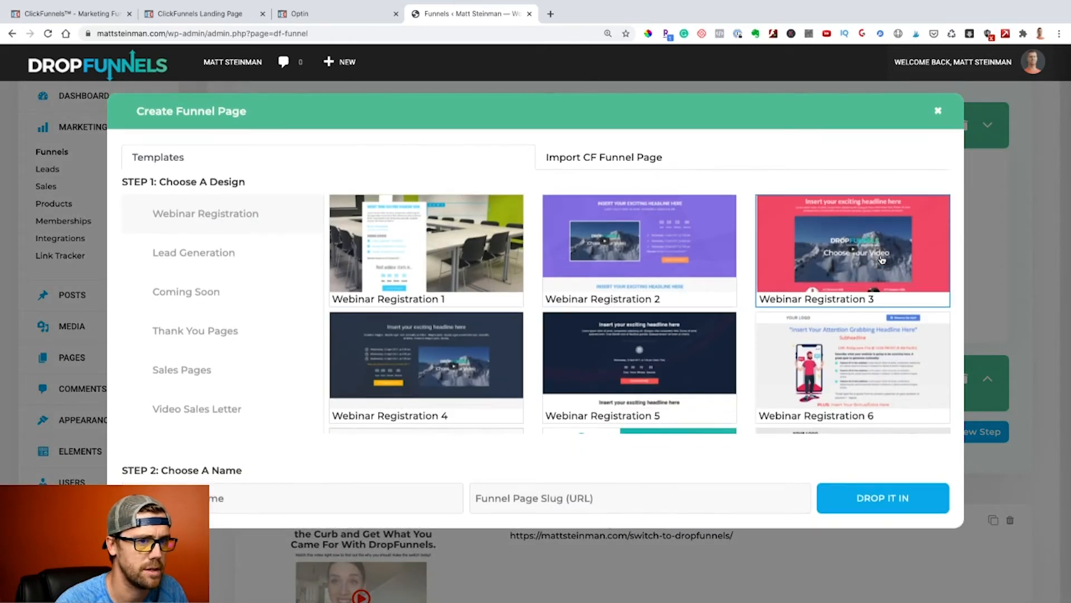
pyautogui.click(938, 98)
pyautogui.scroll(2, 741, 232)
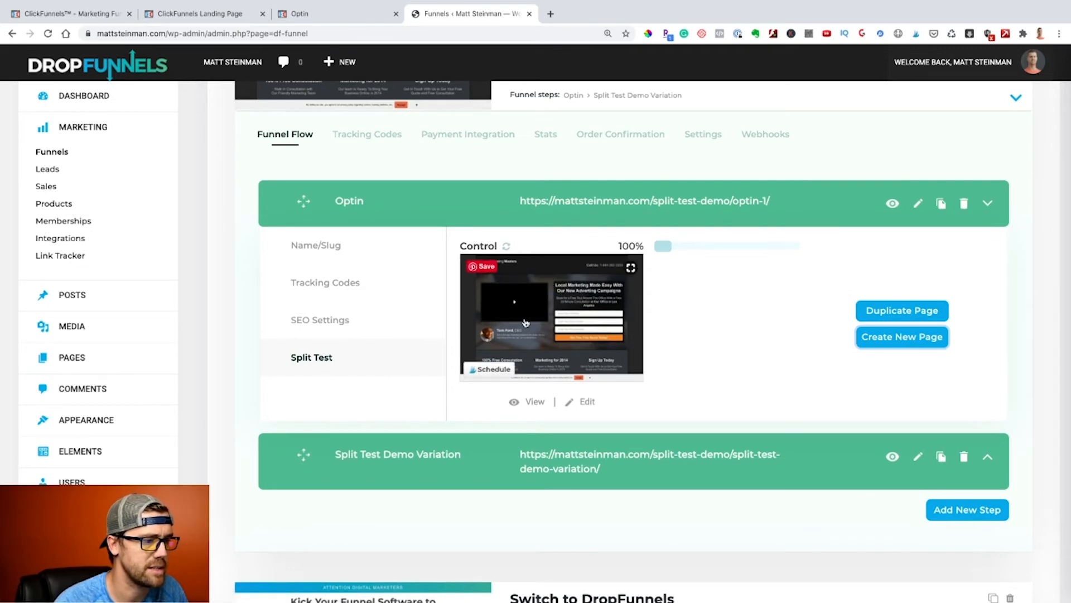
# Step: Create a new variation page for the Optin split test from the Blank design, named Split Test Variation B
pyautogui.click(901, 338)
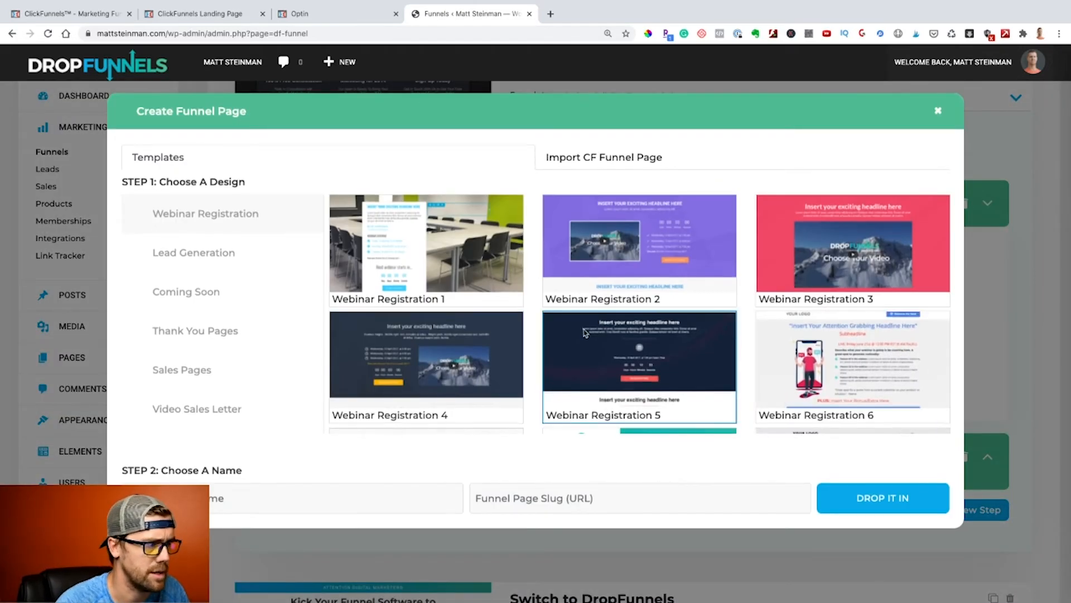
pyautogui.scroll(-5, 519, 346)
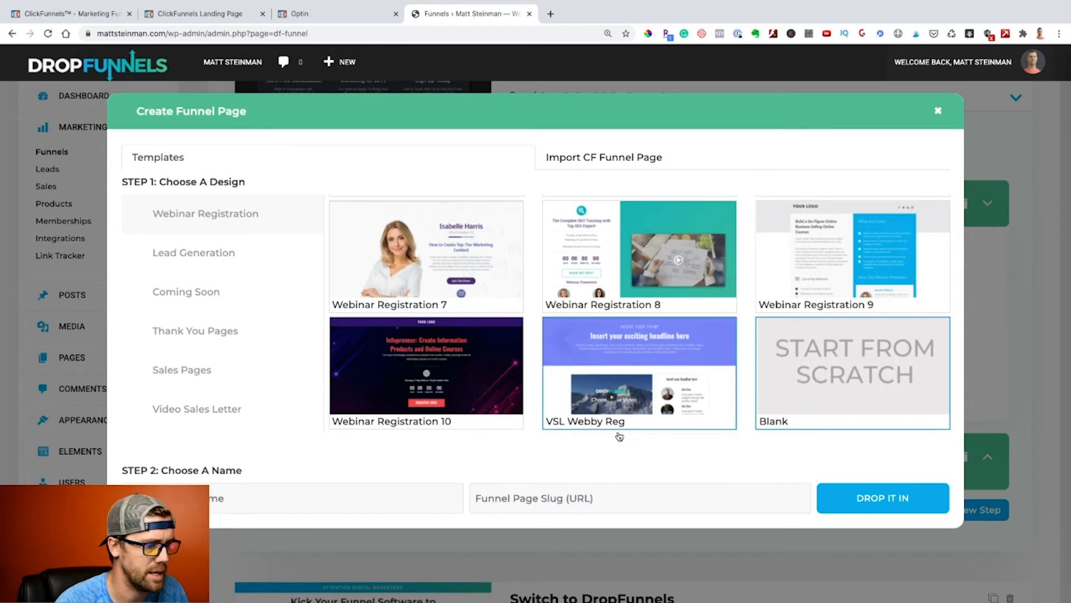
pyautogui.click(272, 501)
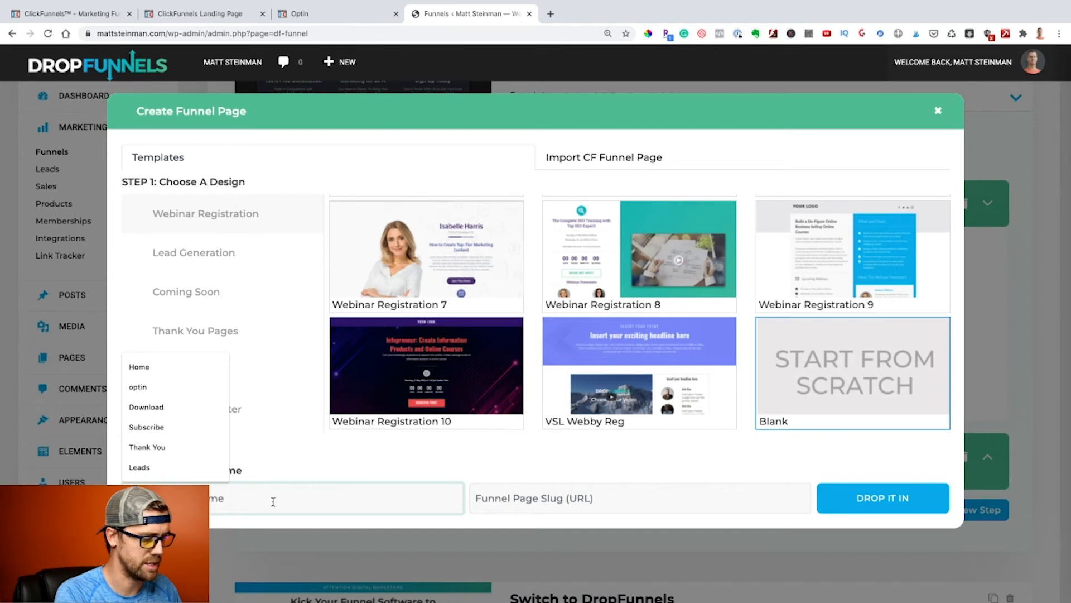
pyautogui.write('split ')
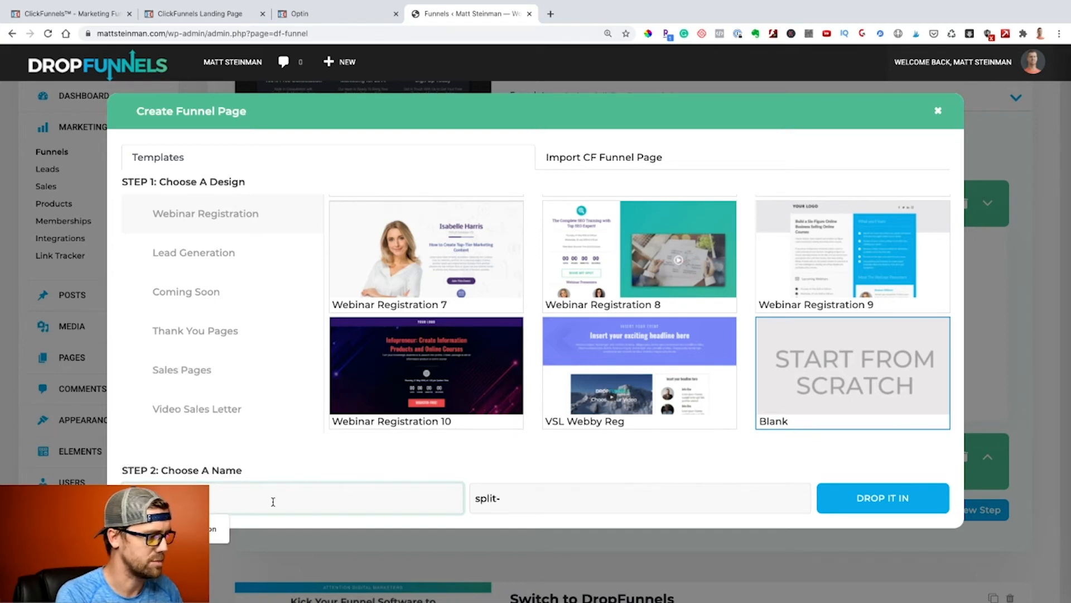
pyautogui.write('test variation ')
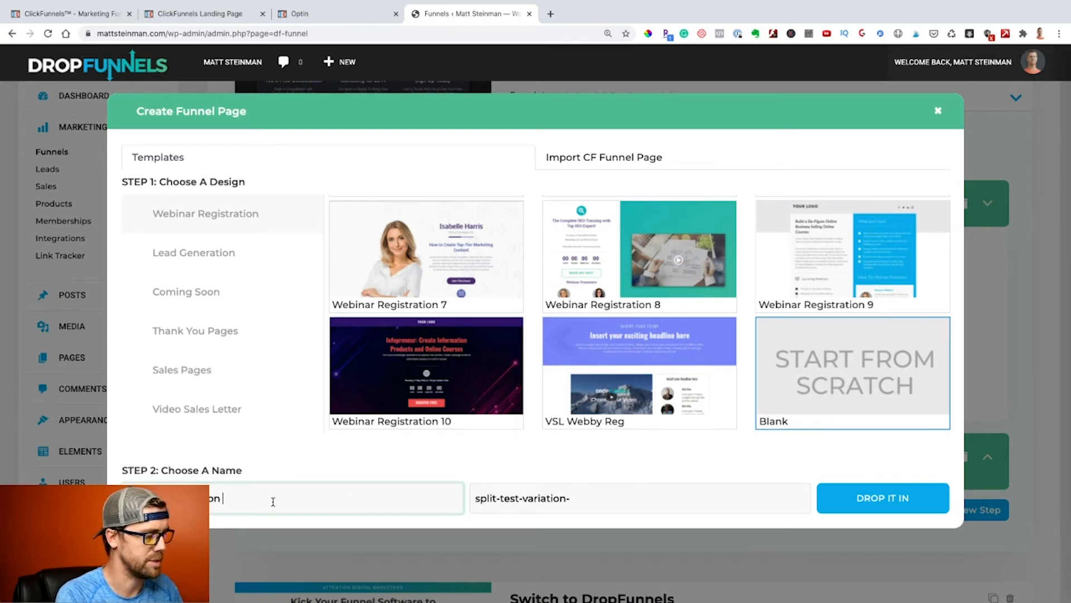
pyautogui.write('B')
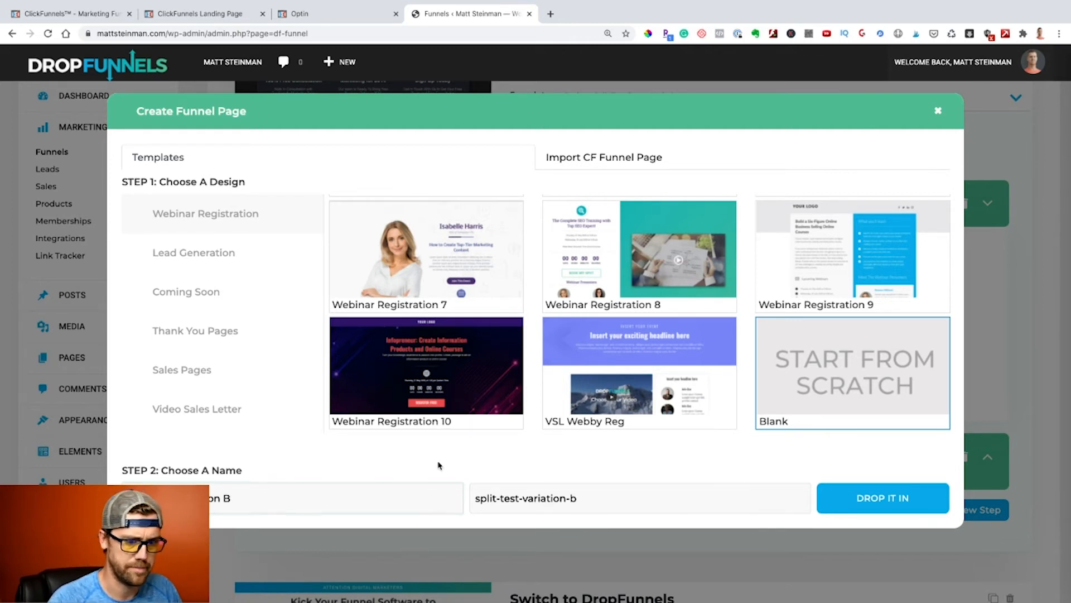
pyautogui.click(883, 498)
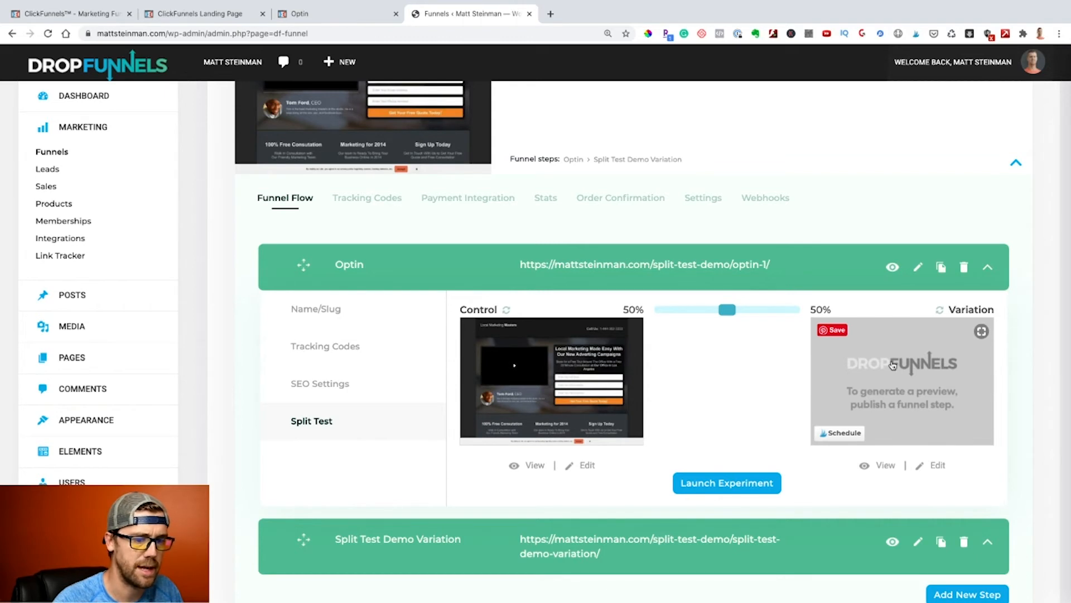
# Step: Open the new variation page for editing and apply the saved template Split Test Demo Variation B
pyautogui.click(937, 465)
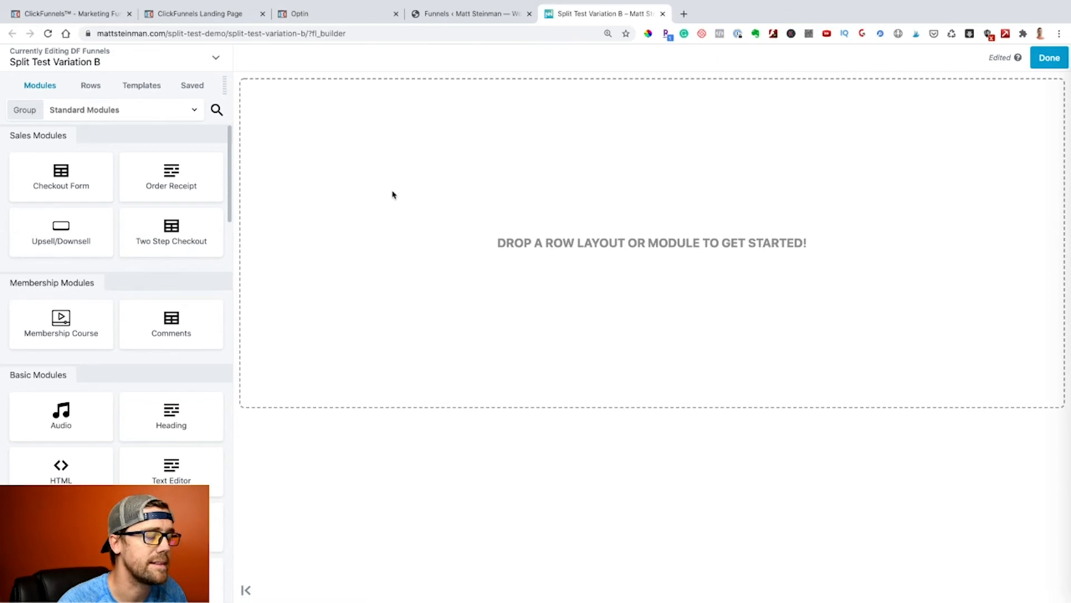
pyautogui.click(143, 87)
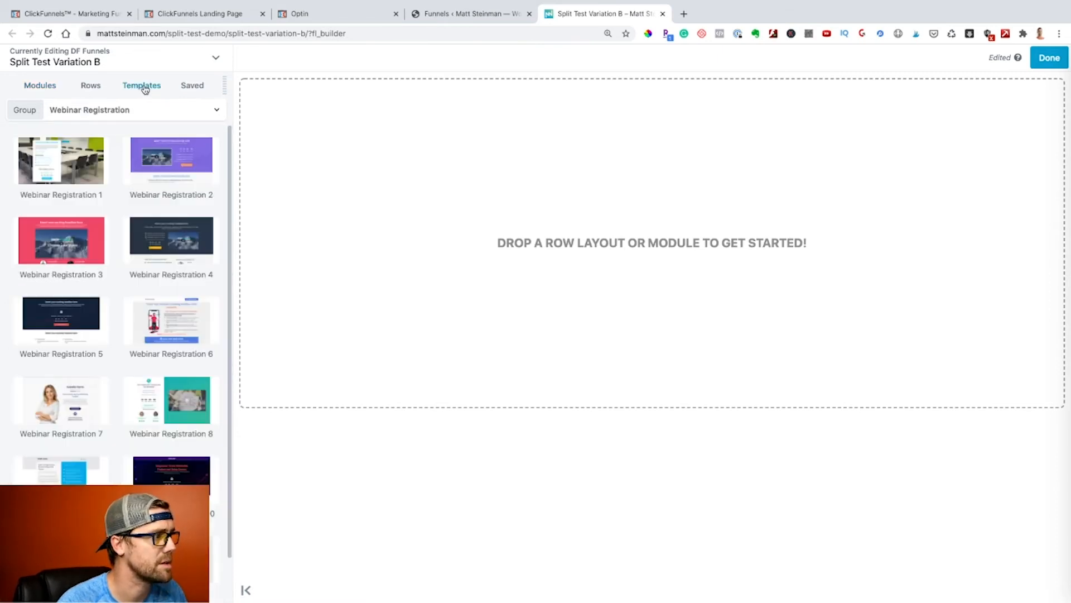
pyautogui.click(140, 116)
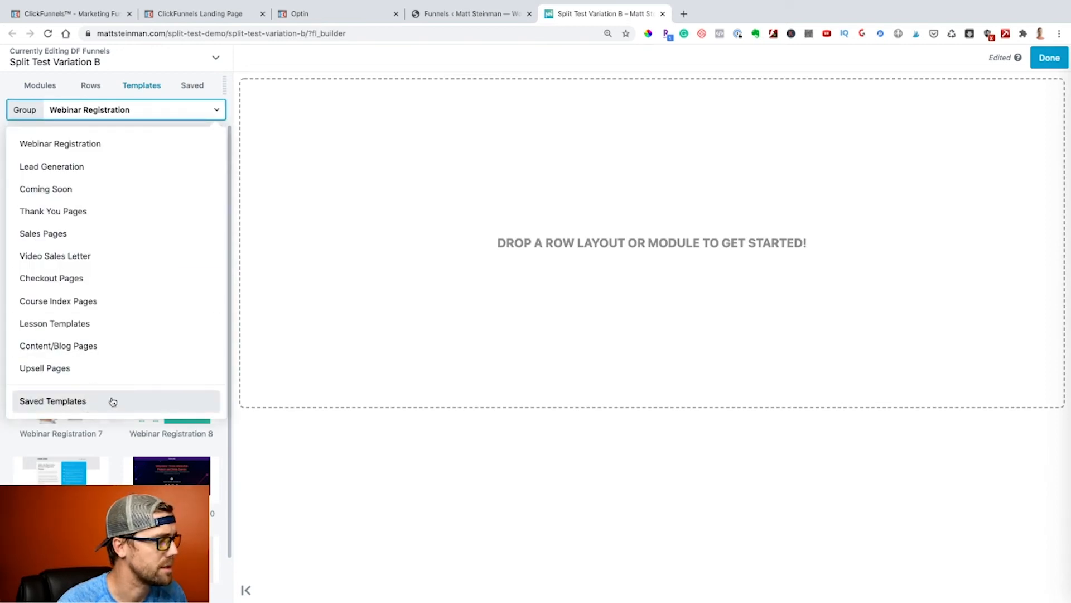
pyautogui.click(83, 401)
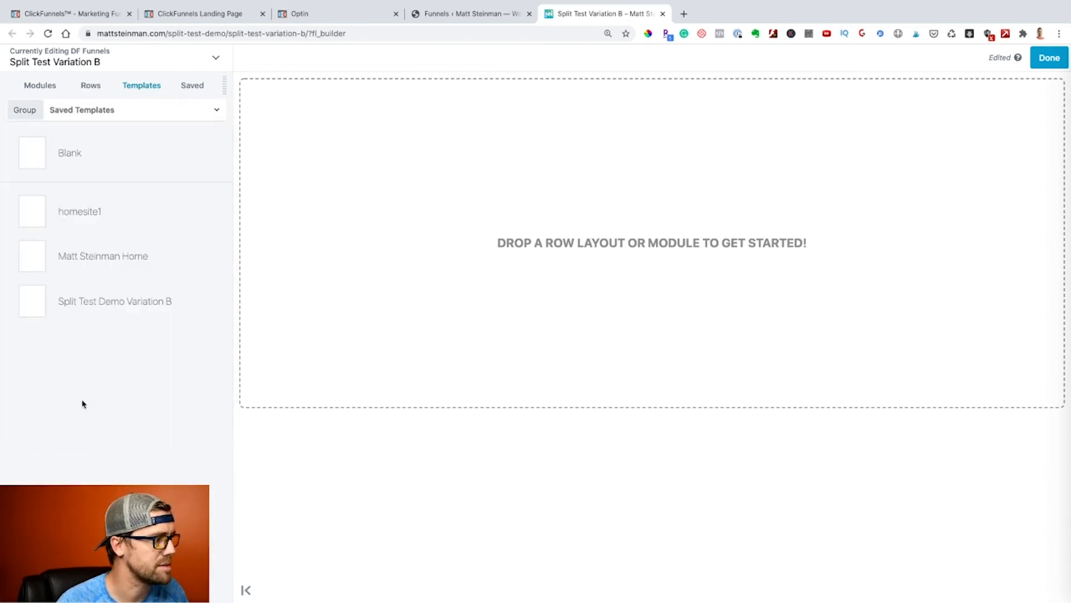
pyautogui.moveTo(78, 313)
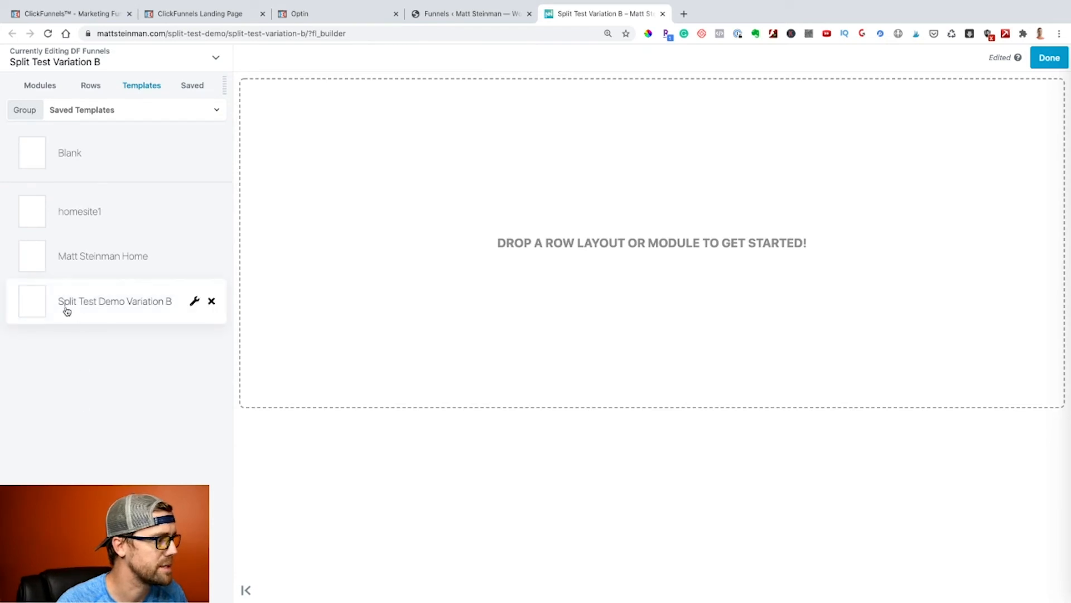
pyautogui.click(131, 306)
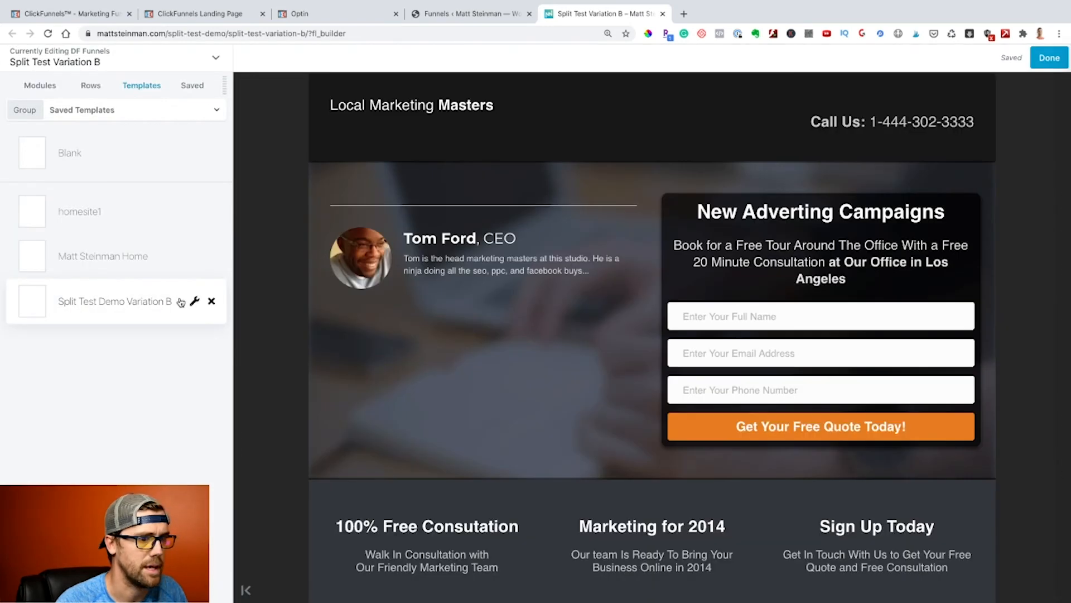
pyautogui.scroll(-2, 565, 418)
pyautogui.scroll(2, 565, 418)
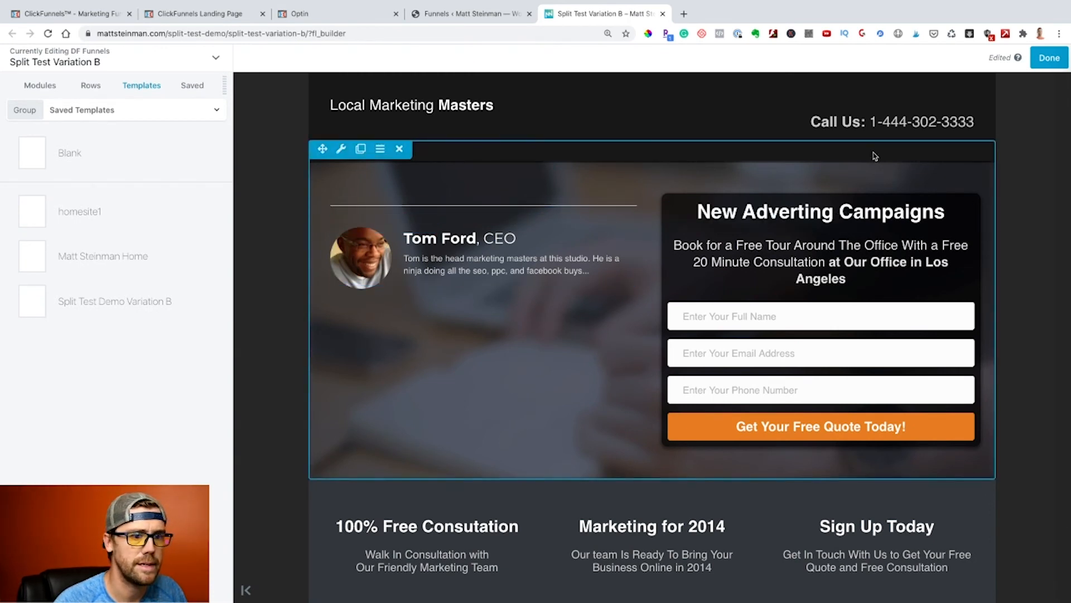
# Step: Publish the variation page, close it and refresh the Variation preview in the Optin split test
pyautogui.click(1049, 60)
pyautogui.click(991, 58)
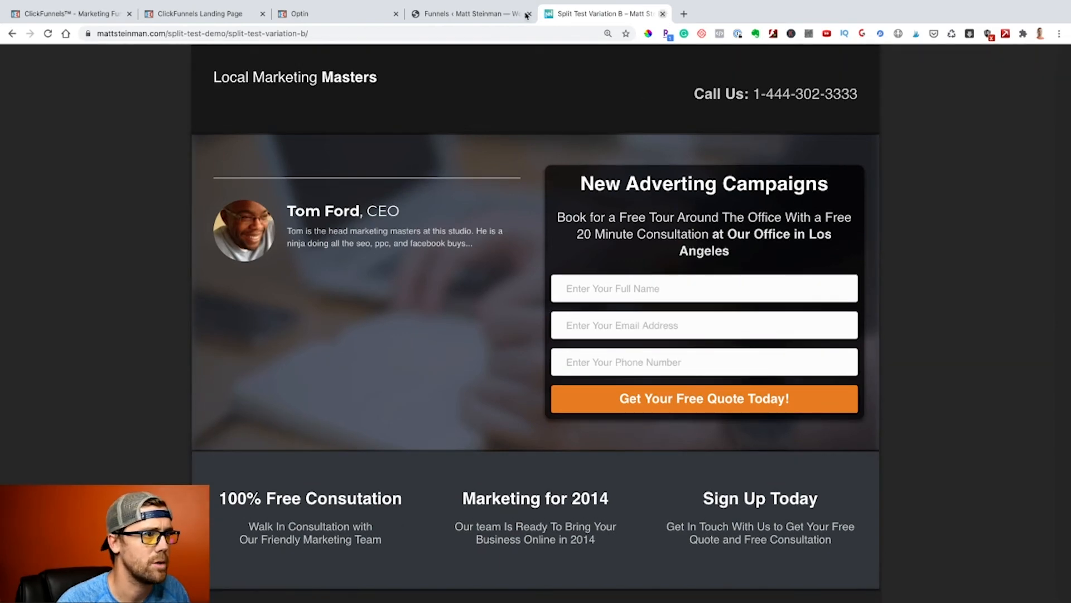
pyautogui.click(662, 14)
pyautogui.scroll(-1, 638, 355)
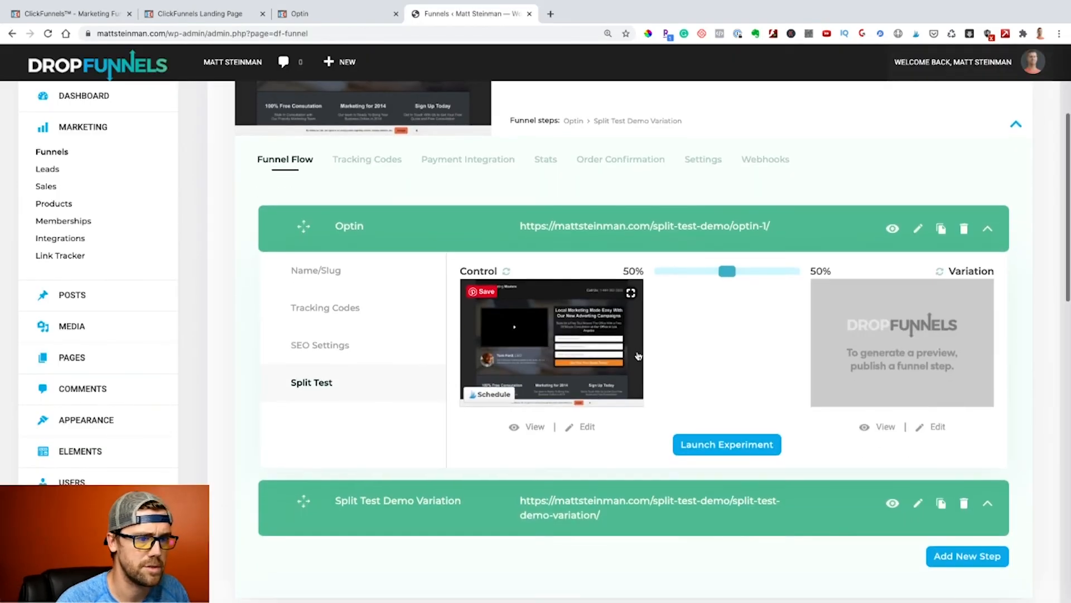
pyautogui.click(940, 273)
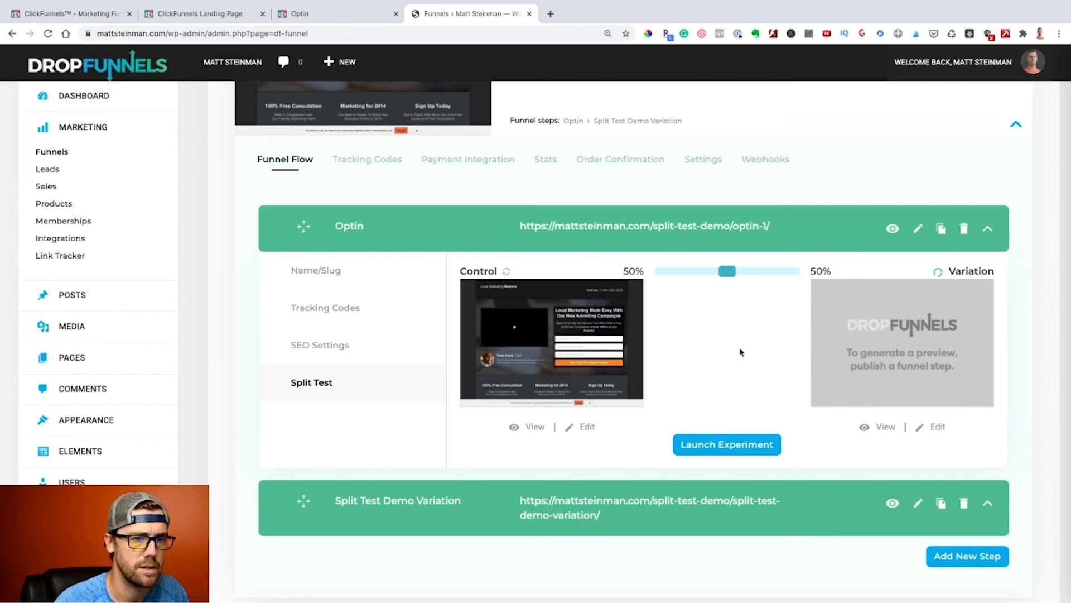
# Step: Delete the redundant Split Test Demo Variation step from the funnel and confirm the deletion
pyautogui.scroll(-2, 741, 352)
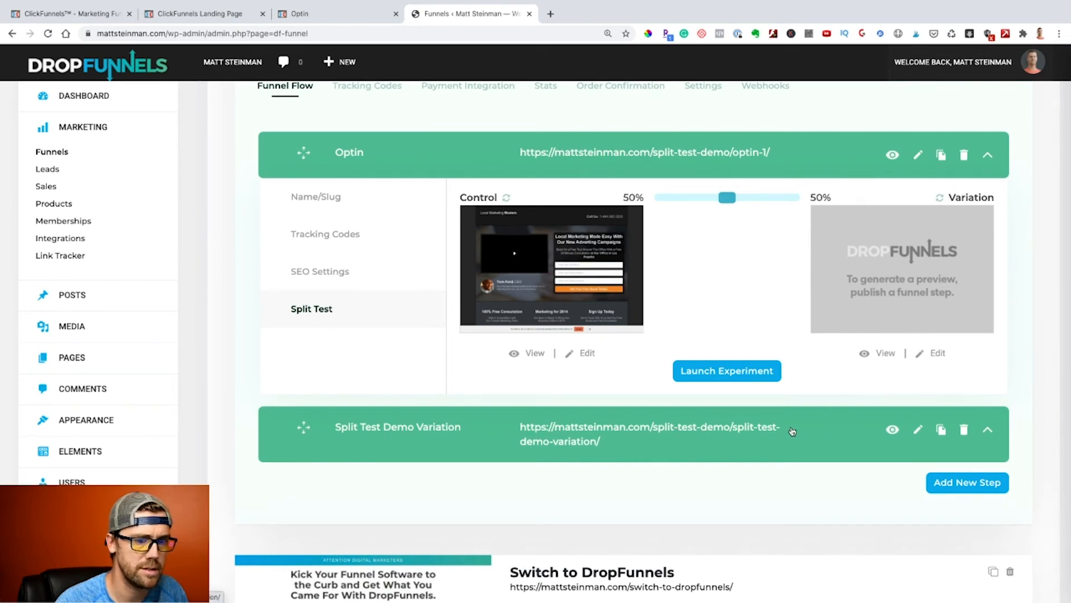
pyautogui.click(964, 429)
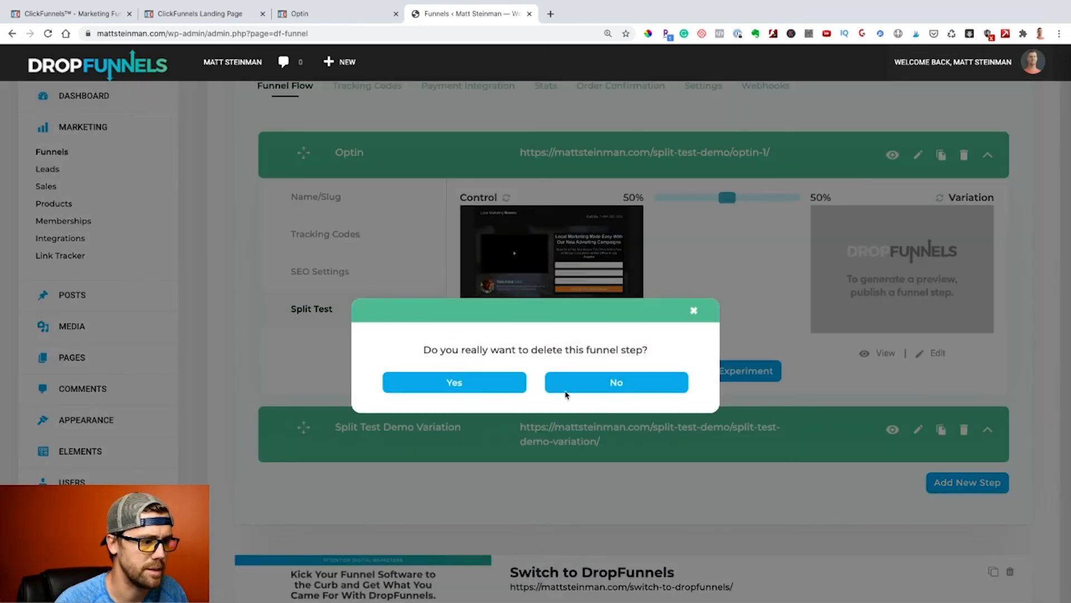
pyautogui.click(496, 383)
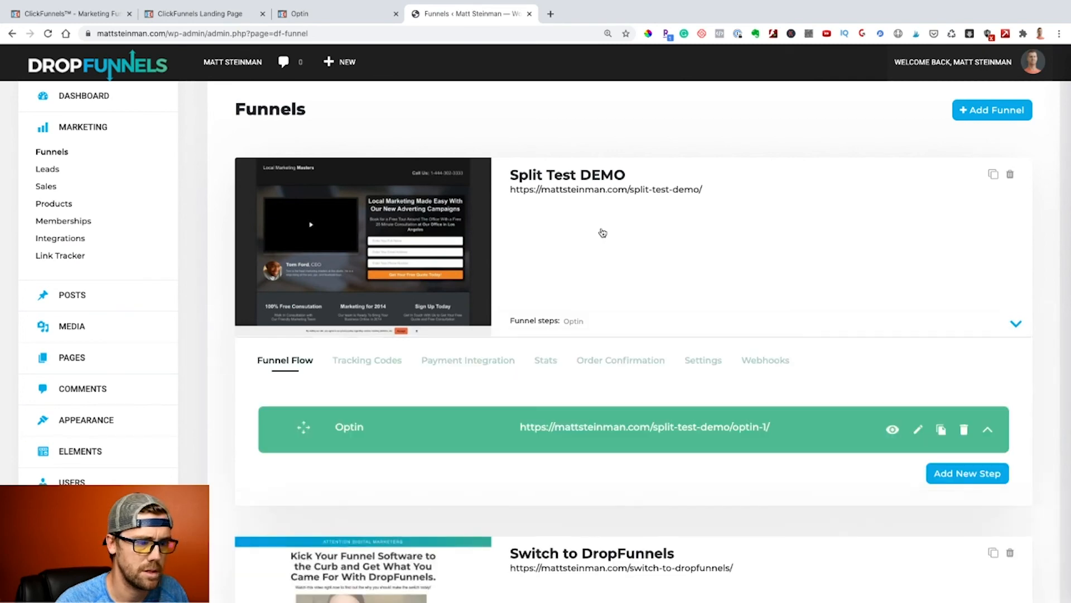
# Step: Reopen the Optin step's Split Test settings and launch the experiment between Control and Variation
pyautogui.scroll(-3, 920, 337)
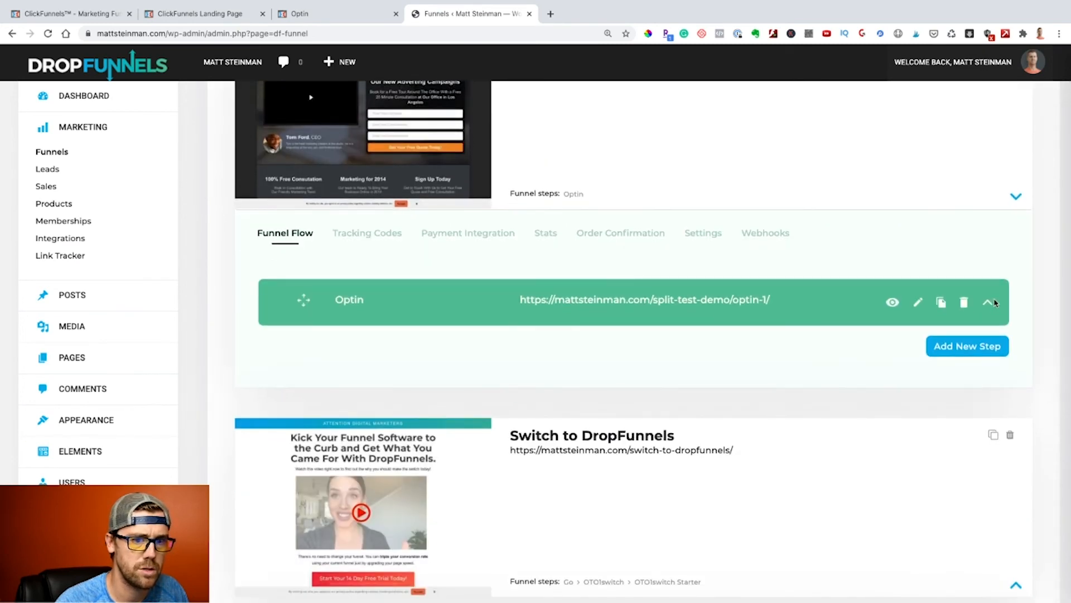
pyautogui.click(987, 303)
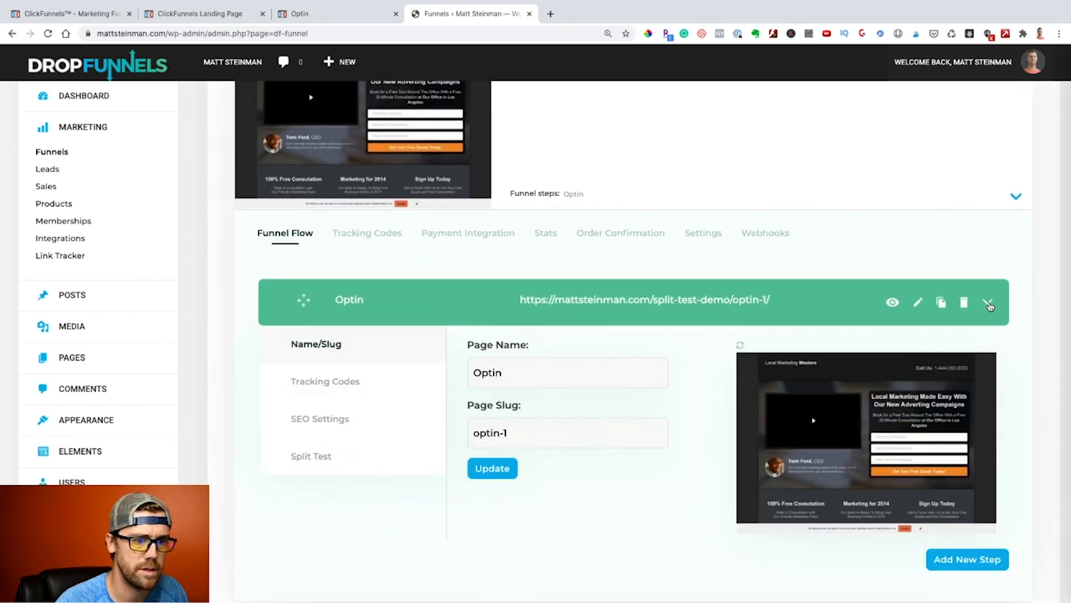
pyautogui.click(331, 453)
pyautogui.scroll(-2, 756, 370)
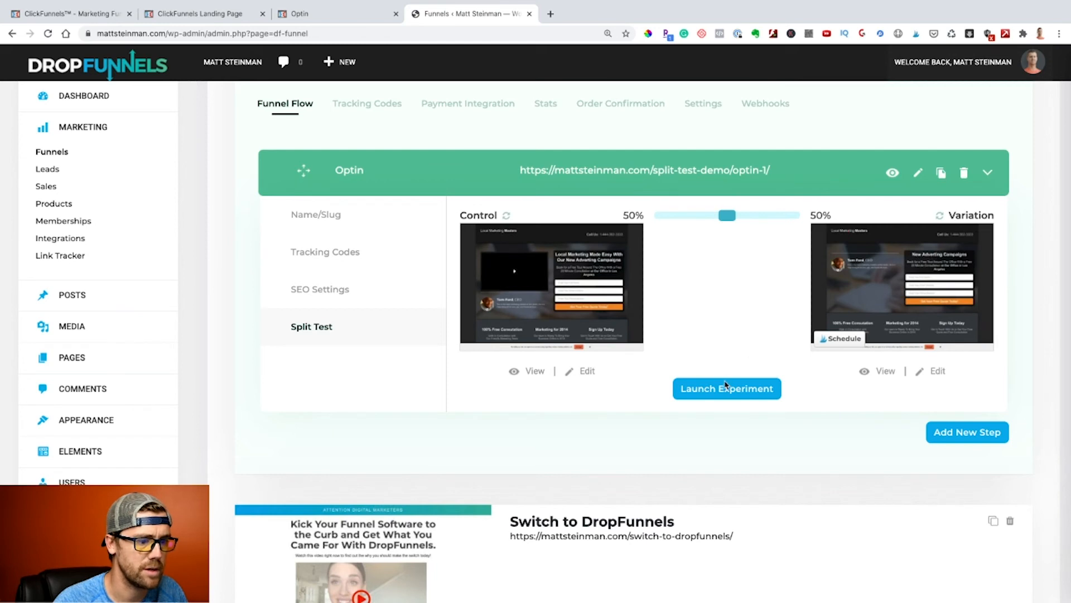
pyautogui.click(737, 392)
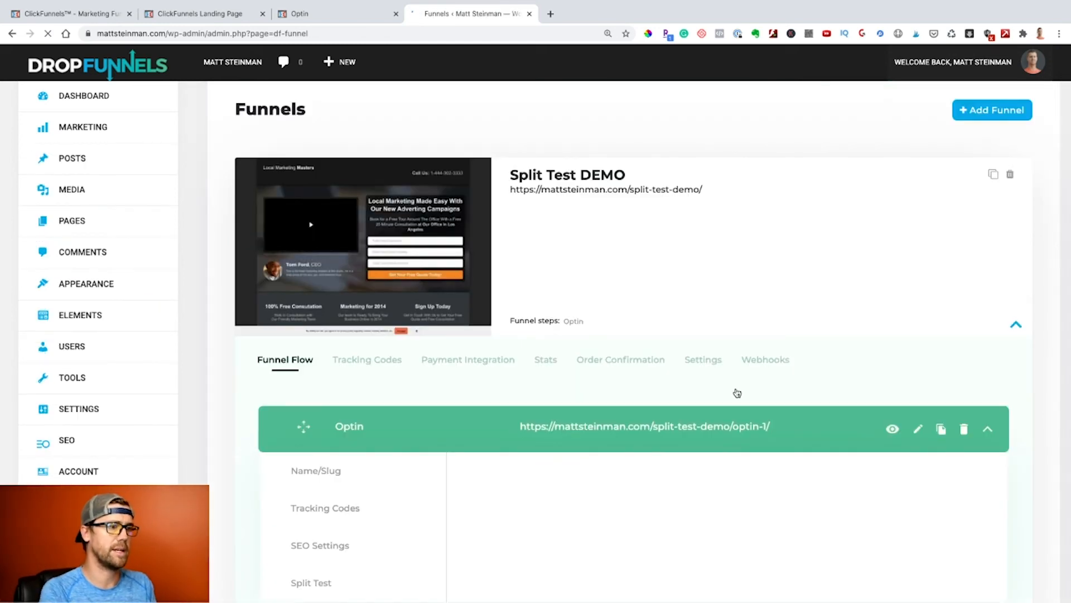
pyautogui.scroll(-4, 737, 393)
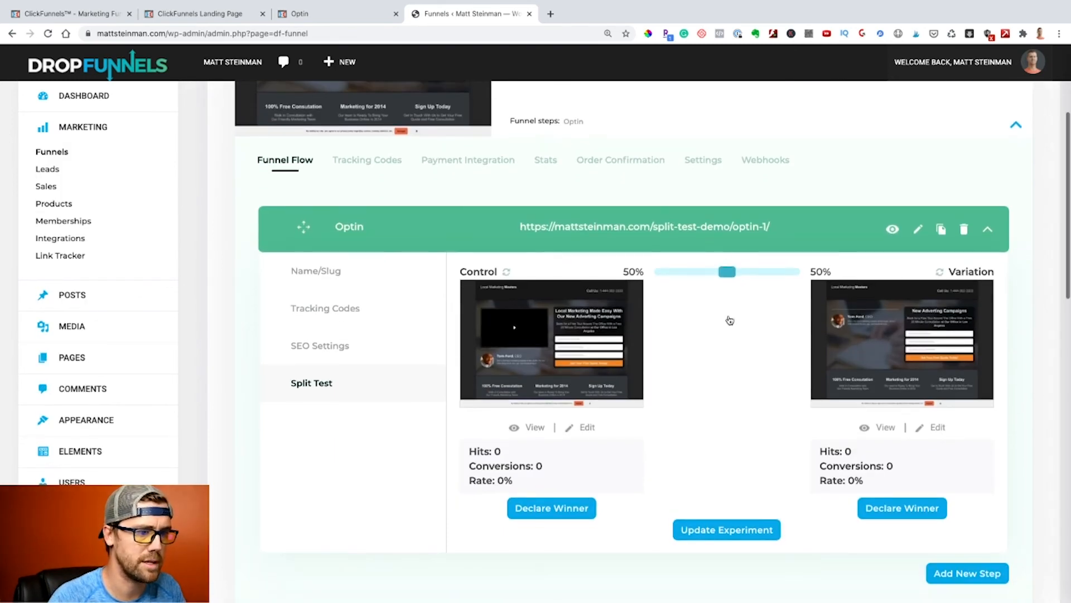